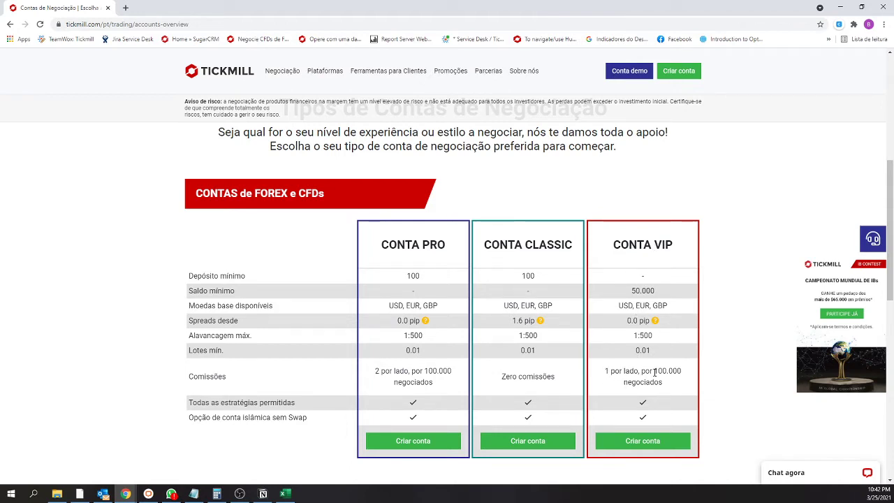
Step: Highlight the Conta Pro commission text in the Forex and CFD account comparison table
double_click(377, 371)
left_click(381, 371)
left_click_drag(377, 370, 449, 374)
left_click(424, 370)
left_click_drag(375, 373, 410, 372)
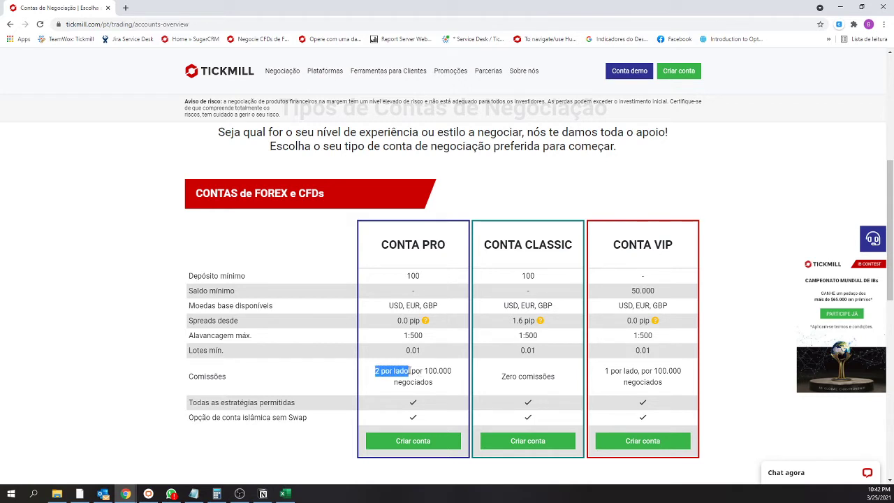
left_click(386, 379)
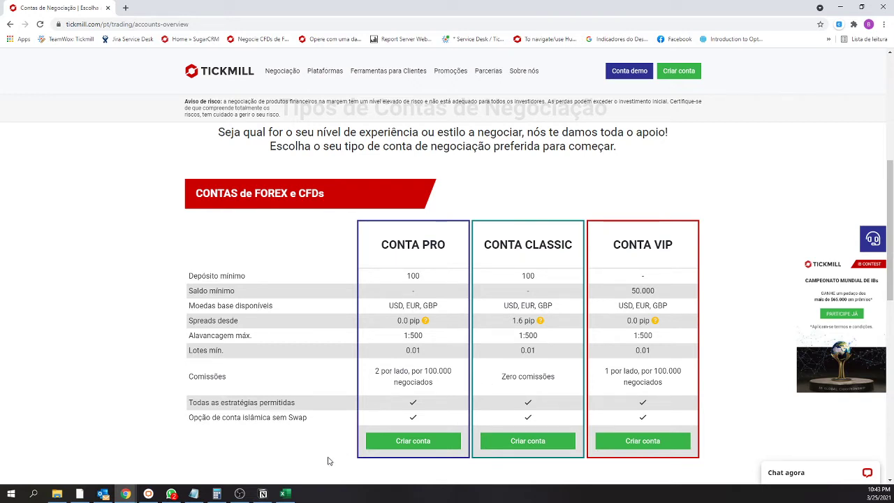
Step: Switch to the blank Excel workbook, enter EURUSD in A2 and widen column A to fit it
left_click(289, 495)
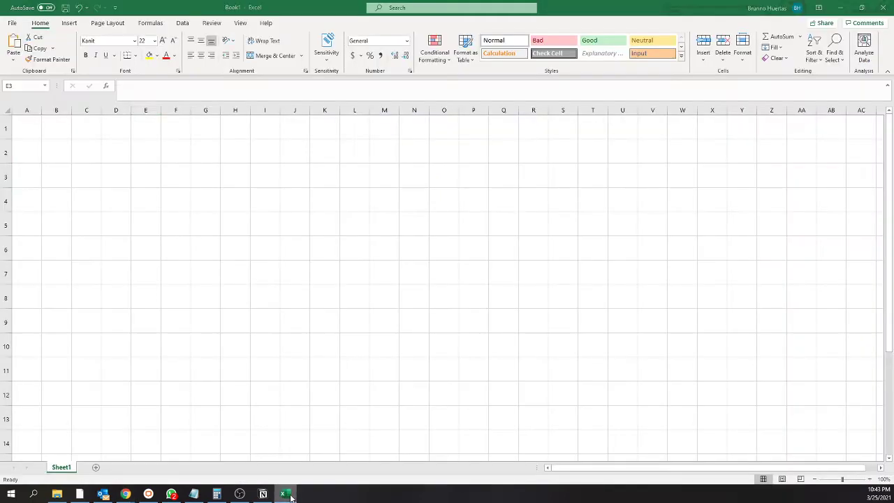
left_click(74, 147)
left_click(32, 148)
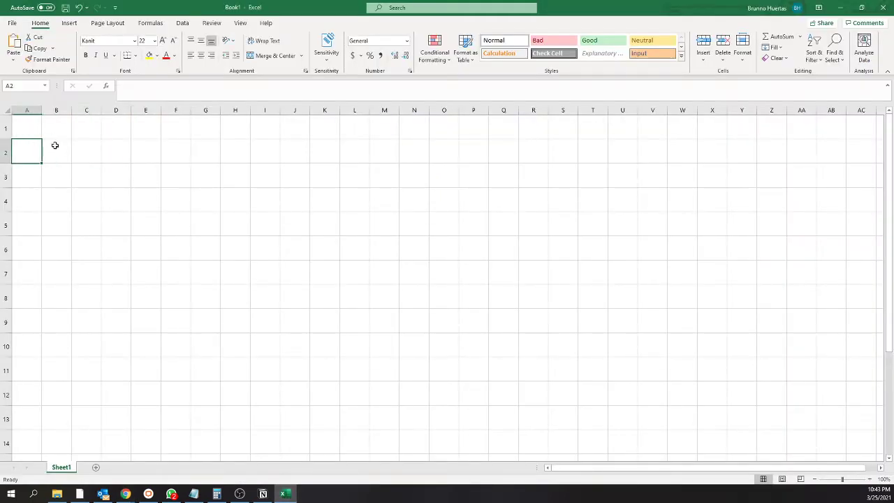
type("EURUSD")
key("Return")
left_click_drag(41, 110, 81, 111)
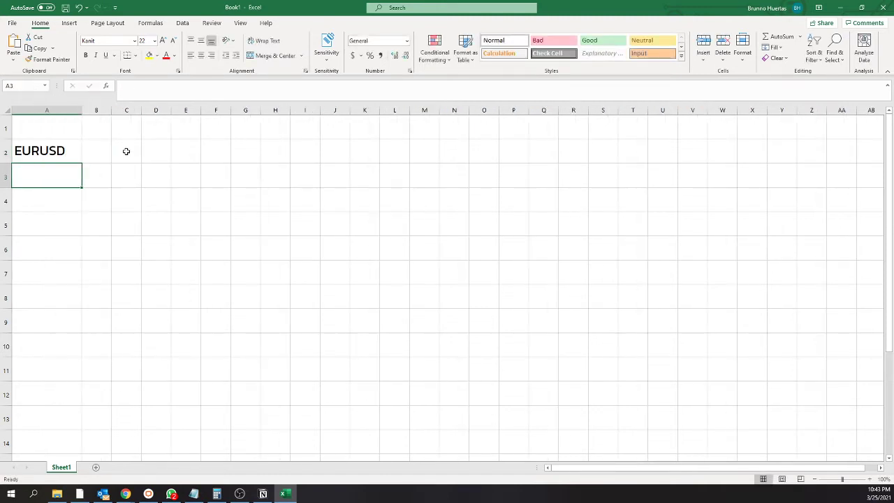
Step: Enter a lot size of 1 in C2 and the header "lote" above it in C1
left_click(126, 151)
type("1")
key("Return")
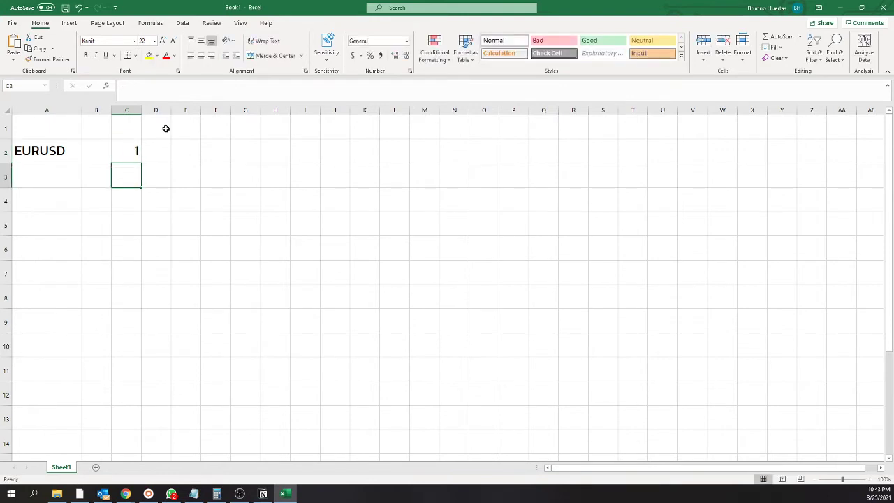
key("Up")
key("Up")
type("lote")
key("Return")
Step: Widen column C slightly and center its contents
left_click_drag(141, 110, 157, 110)
left_click(146, 110)
left_click(200, 55)
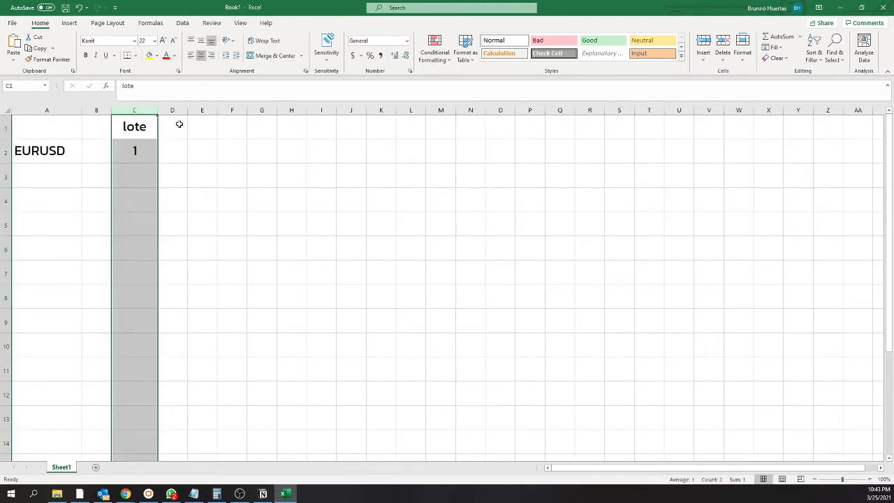
Step: Enter the header "Corretagem" in D1, then autofit column D and center its contents
left_click(178, 123)
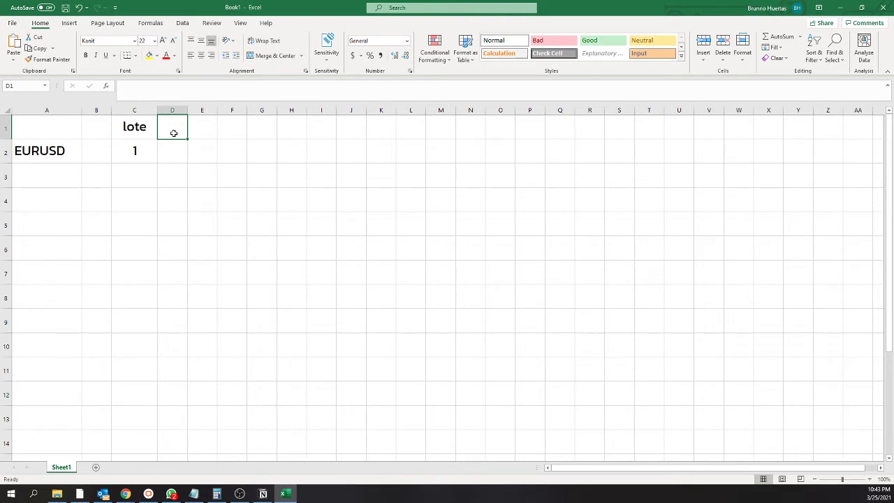
type("Corretagem")
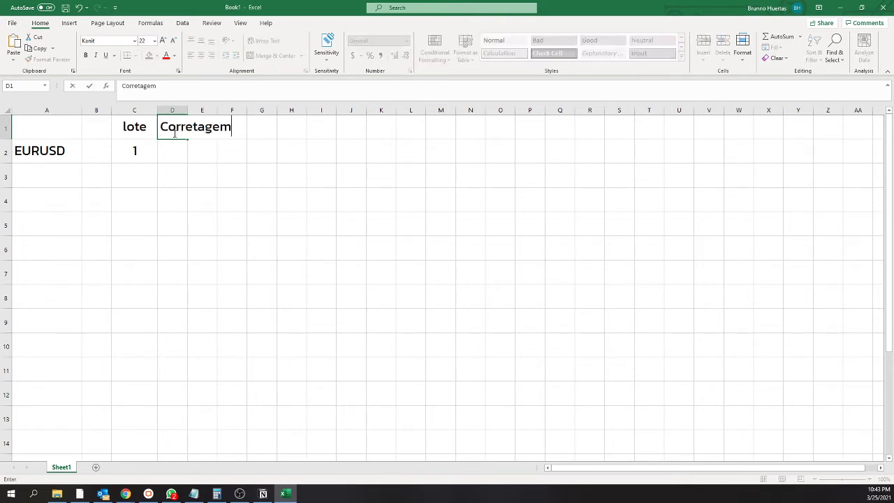
key("Return")
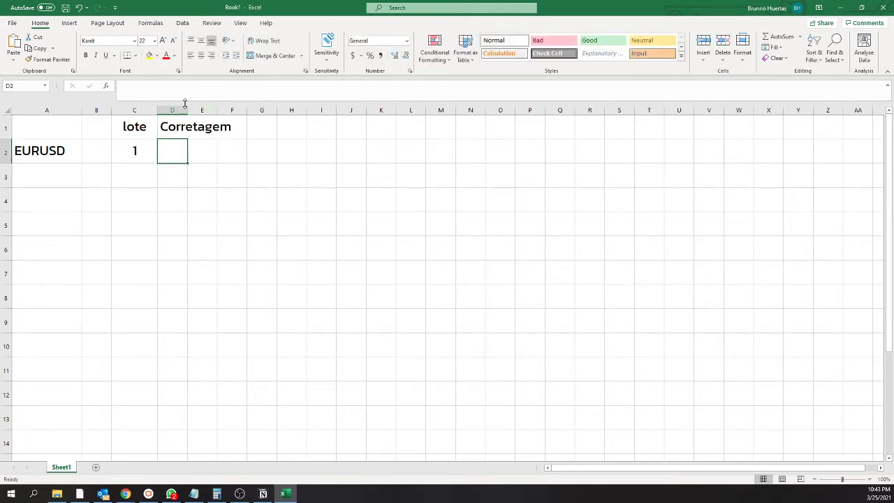
double_click(187, 109)
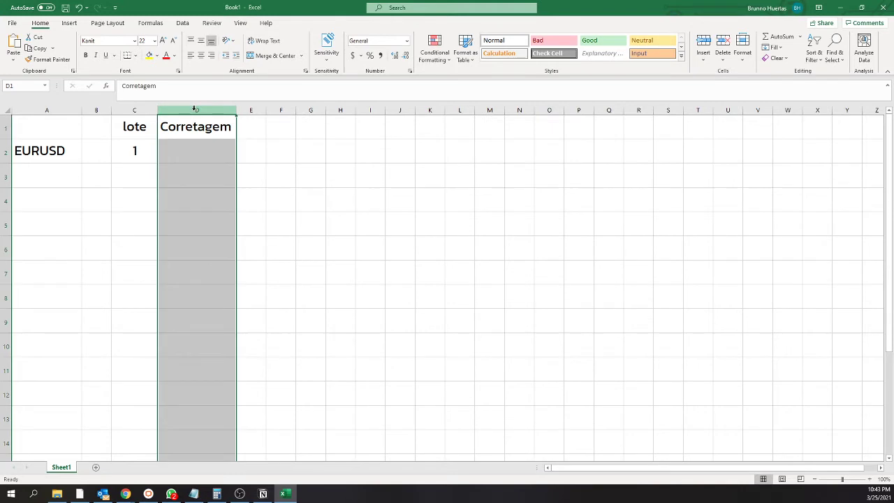
left_click(201, 55)
Step: Enter 4 as the commission in D2 and apply the dollar accounting format to it
left_click(204, 165)
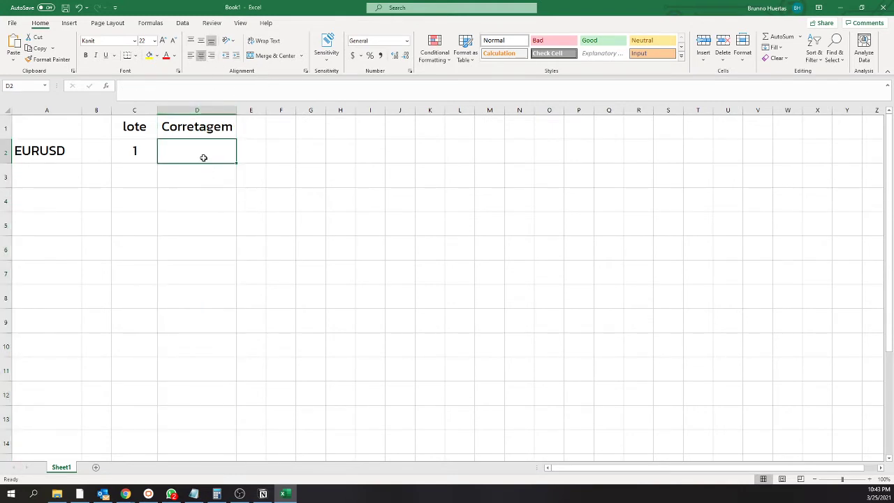
type("4")
key("Return")
left_click(201, 153)
left_click(352, 56)
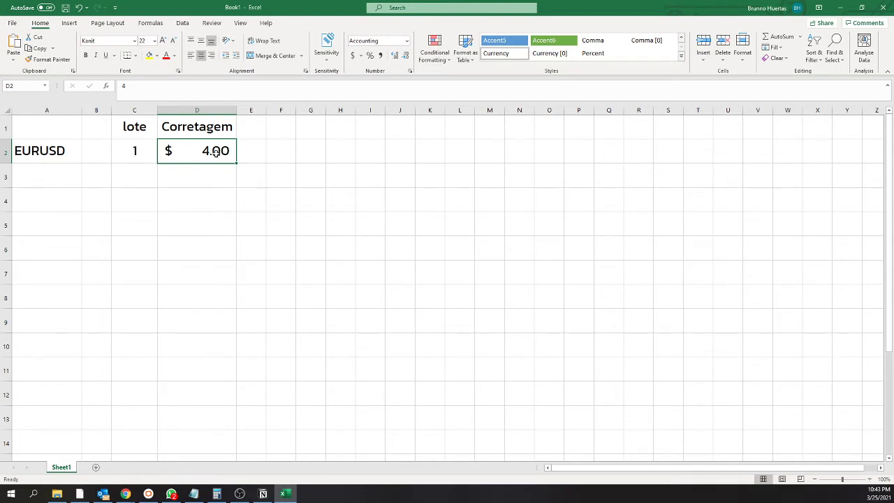
Step: Make only the EUR part of the EURUSD text in A2 bold and red
left_click(39, 158)
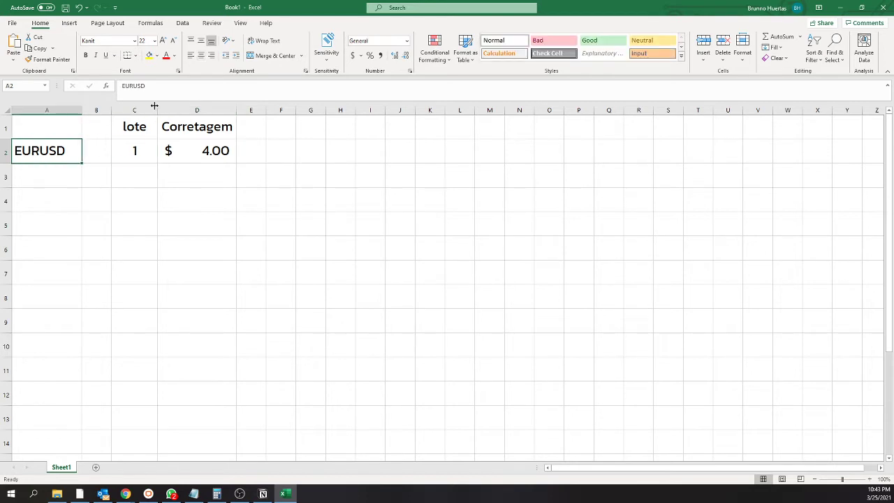
left_click_drag(133, 87, 122, 86)
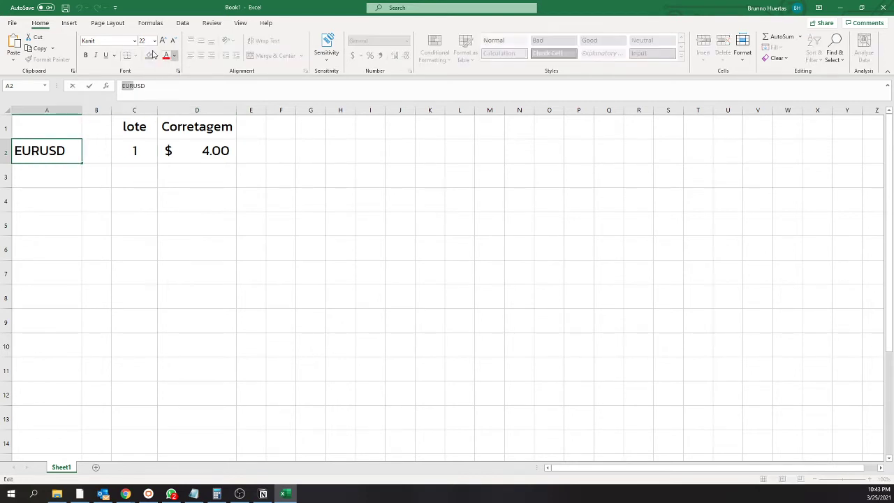
left_click(86, 56)
left_click(166, 56)
left_click(134, 248)
left_click(70, 158)
left_click_drag(91, 153, 207, 151)
left_click(225, 172)
left_click(256, 162)
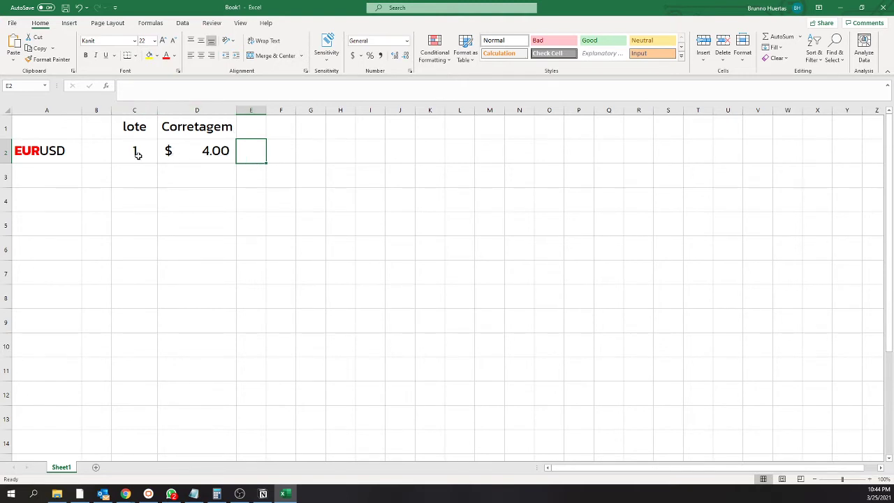
left_click(209, 149)
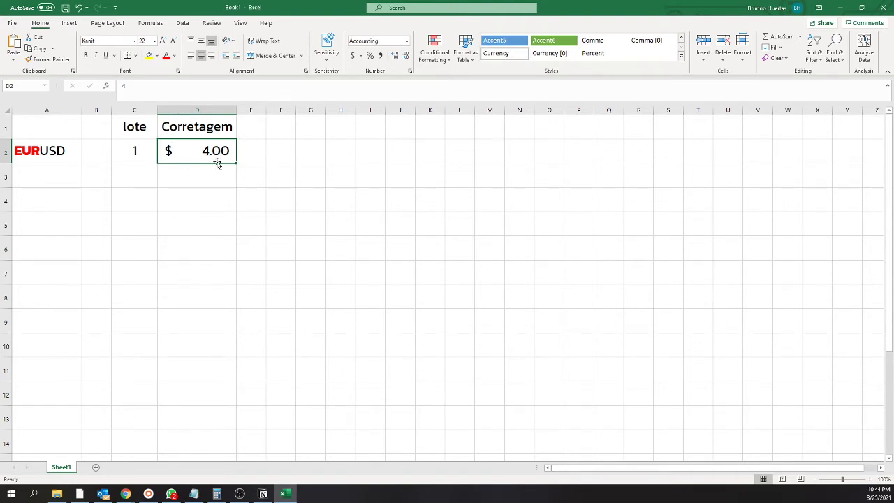
left_click(281, 181)
left_click(210, 176)
left_click(196, 155)
type("tic")
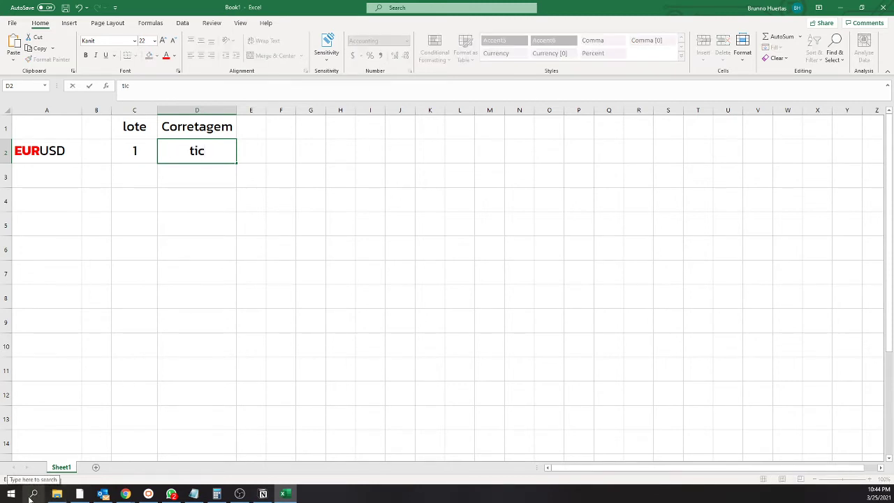
key("Escape")
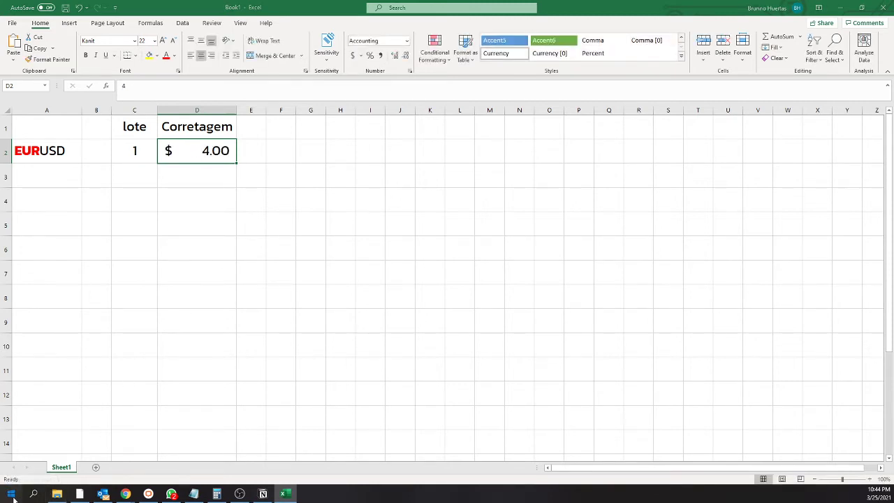
Step: Search the computer's apps for "tick" and launch the Tickmill app
left_click(12, 496)
type("to")
type("ick")
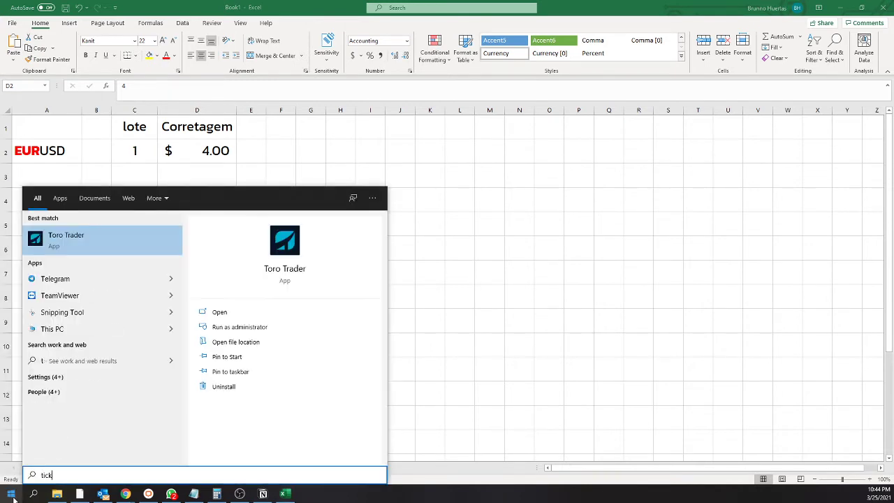
key("Return")
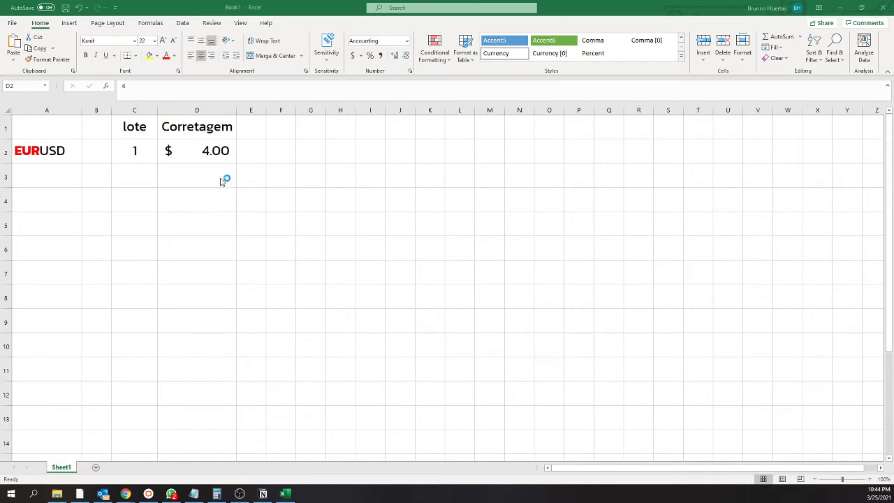
Step: Copy the EURUSD cell A2 into A3
left_click(44, 171)
left_click(46, 153)
key("ctrl+c")
left_click(42, 175)
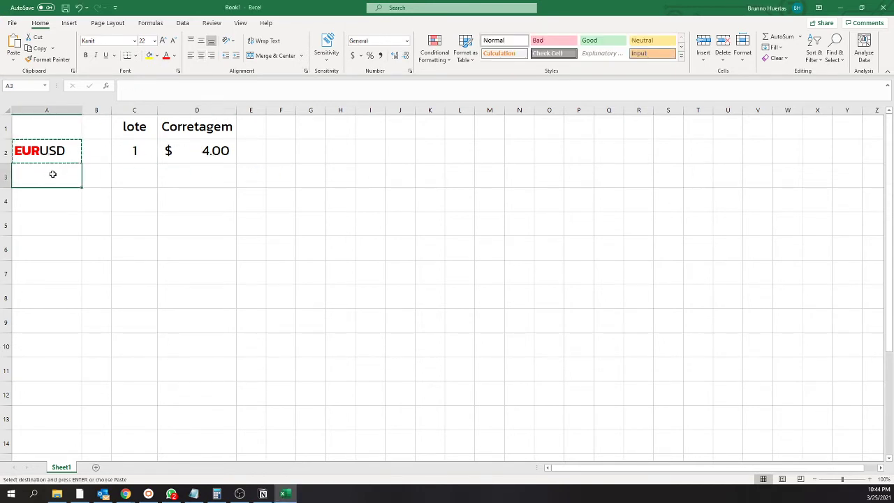
key("ctrl+v")
Step: Replace EUR with GBP in A3 so the pair reads GBPUSD
left_click(123, 86)
left_click_drag(134, 86, 122, 85)
type("gbp")
key("BackSpace")
key("BackSpace")
key("BackSpace")
type("F")
key("BackSpace")
type("GBP")
key("Return")
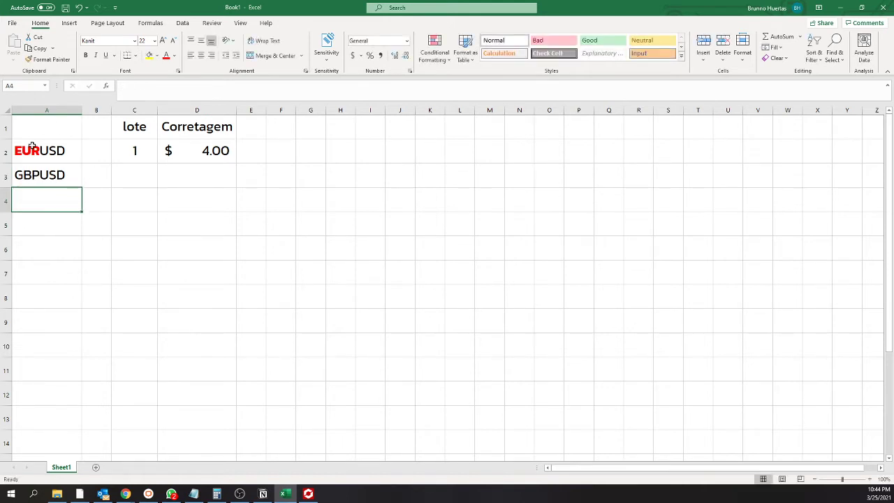
Step: Make only the GBP part of the text in A3 bold and red
left_click(32, 178)
left_click_drag(133, 85, 116, 85)
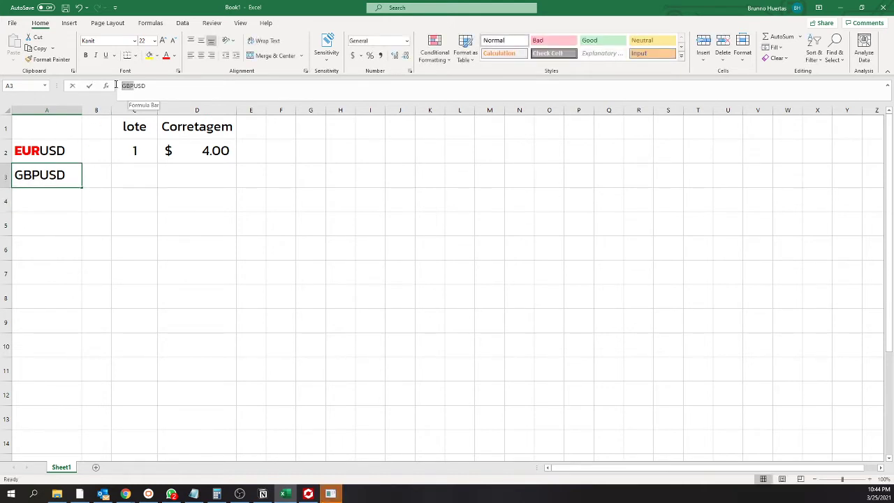
key("ctrl+b")
left_click(166, 55)
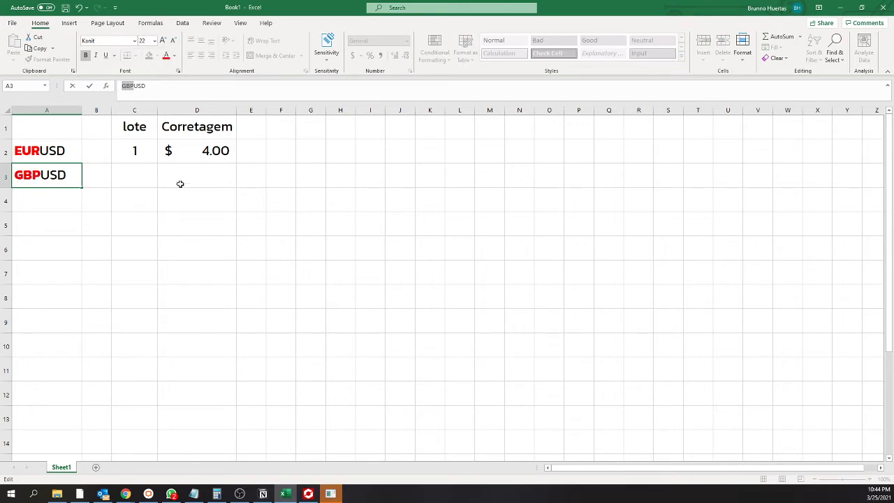
left_click(181, 189)
Step: Enter a lot size of 0.01 for GBPUSD in C3
left_click(141, 166)
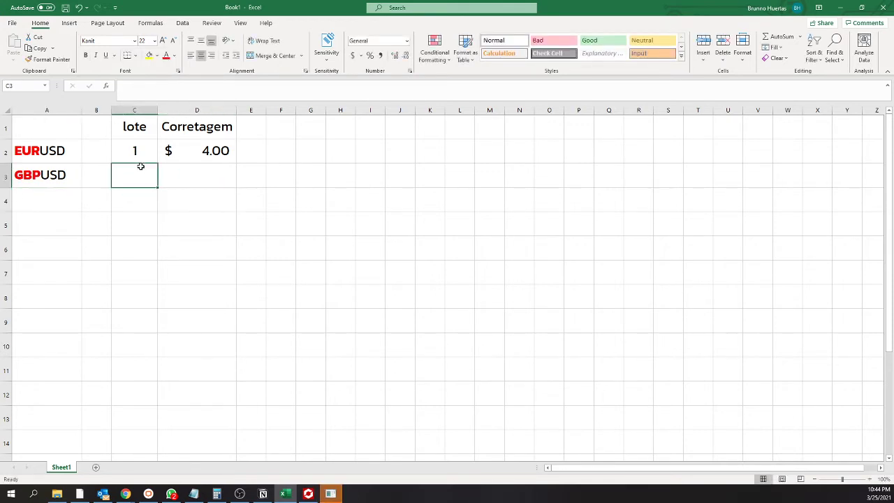
type("0.01")
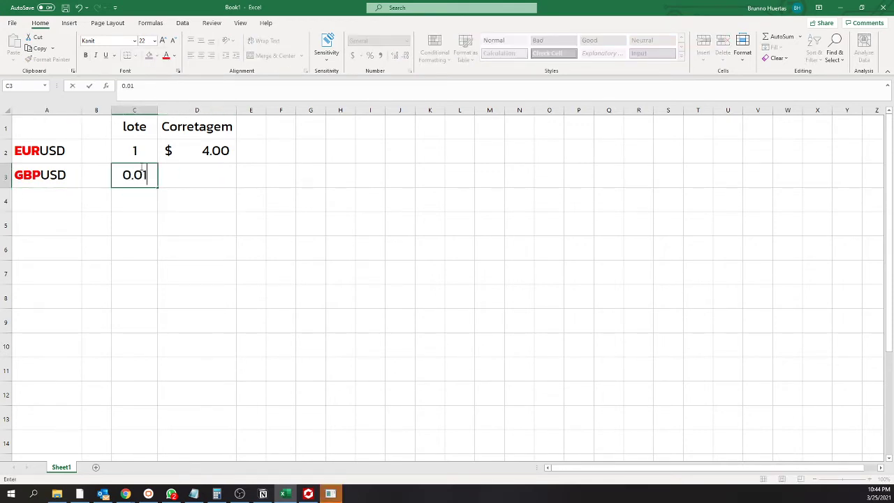
key("Return")
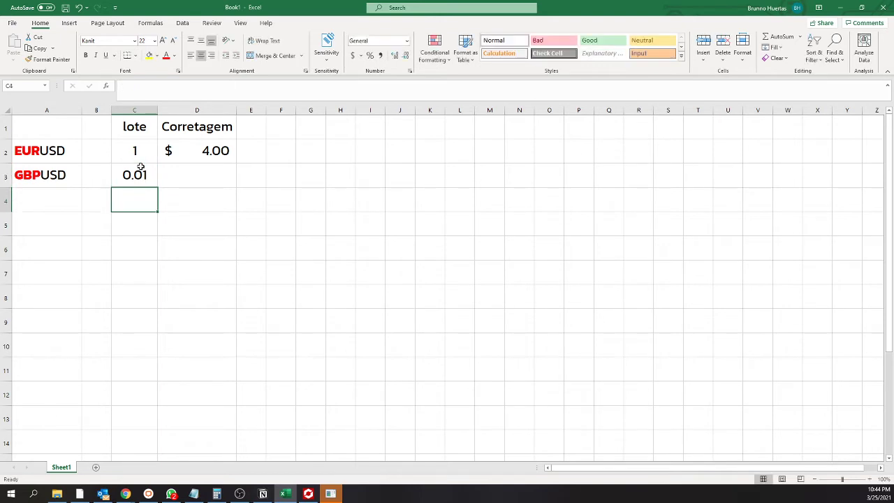
Step: Calculate the GBPUSD commission in D3 with the formula =C3*D2
key("Right")
key("Up")
key("Up")
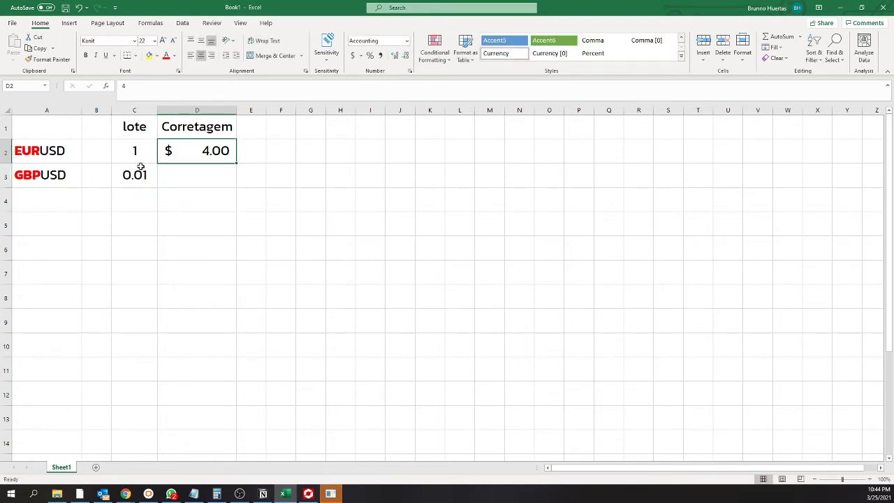
key("Down")
key("Left")
key("Up")
key("Right")
key("Down")
key("Left")
key("Right")
type("=")
key("Left")
type("*")
key("Up")
key("Return")
key("Up")
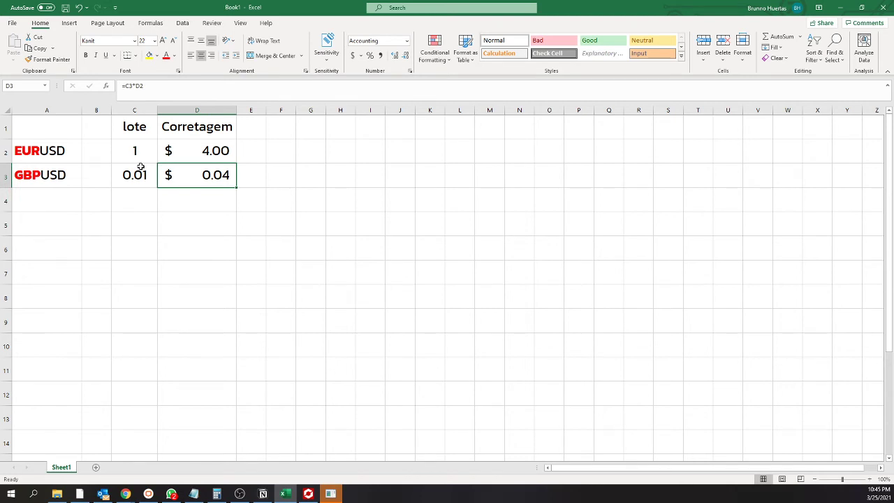
Step: Label the commission currencies beside the amounts, with "gbp" in E3 and "eur" in E2
left_click(251, 173)
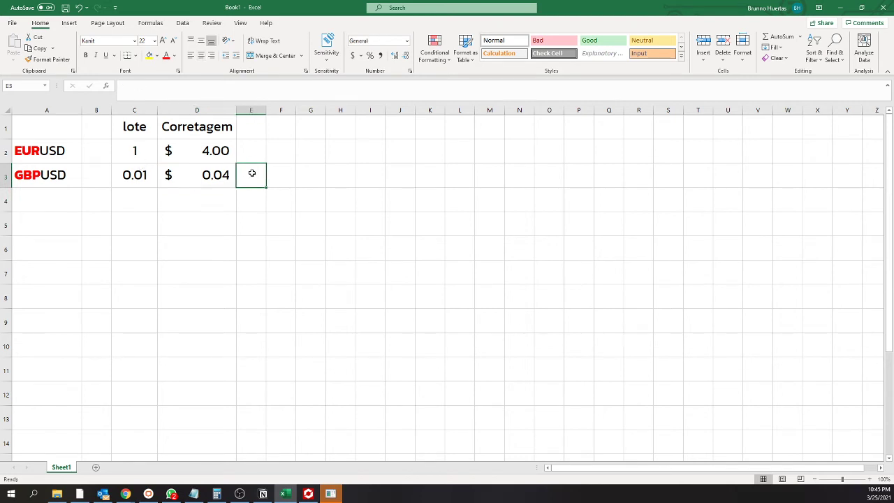
type("GB")
key("BackSpace")
key("BackSpace")
type("gbp")
key("Up")
type("eur")
key("Return")
left_click(221, 156)
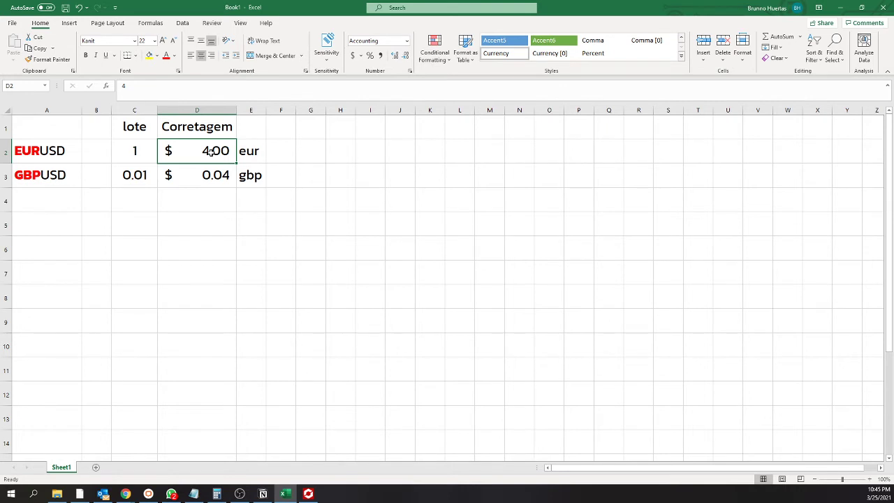
left_click(208, 176)
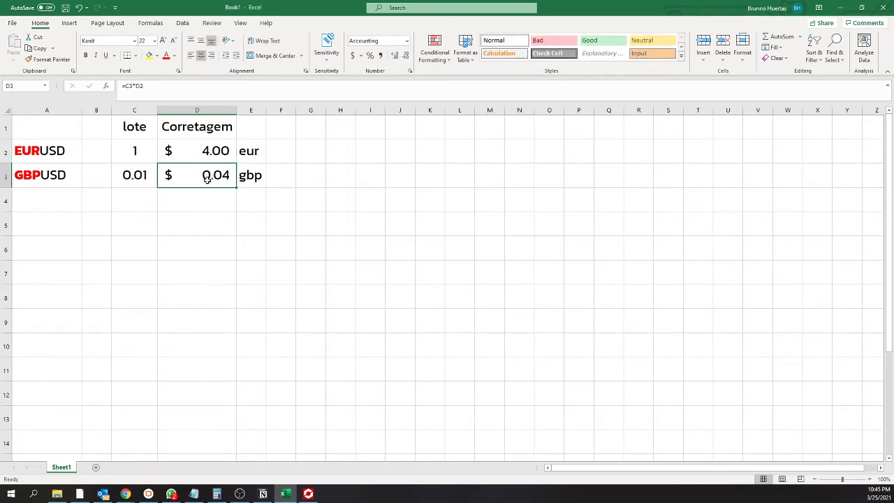
left_click(251, 178)
left_click(227, 177)
Step: Copy the GBPUSD label from A3 into A4
left_click(33, 177)
key("ctrl+c")
left_click(77, 201)
key("ctrl+v")
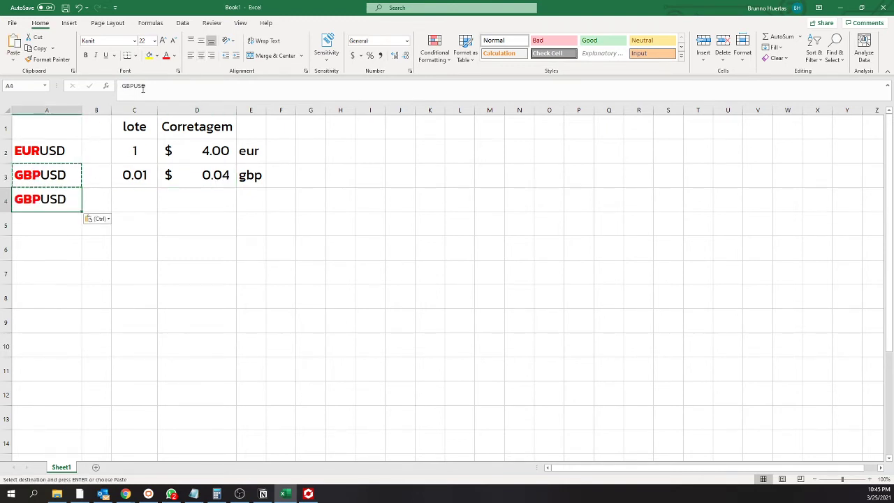
key("Escape")
Step: Change the pair name in A4 to USDCHF
left_click_drag(136, 85, 117, 84)
type("USD")
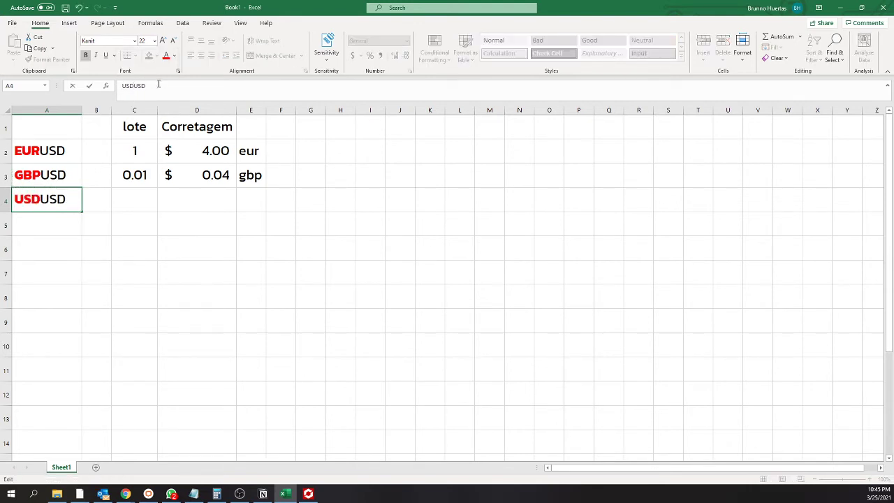
key("BackSpace")
key("BackSpace")
key("BackSpace")
type("CHF")
key("Return")
Step: Remove the bold and red formatting from only the CHF part of the text in A4, making it regular black
key("Up")
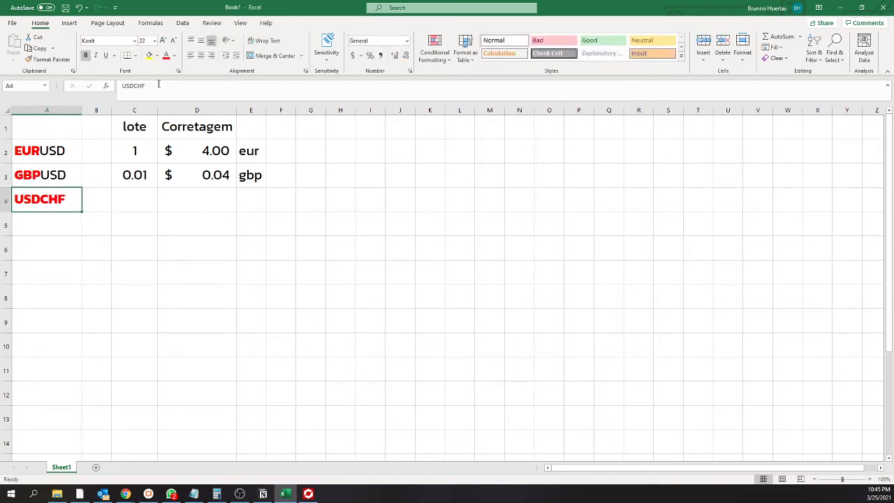
left_click_drag(145, 85, 132, 85)
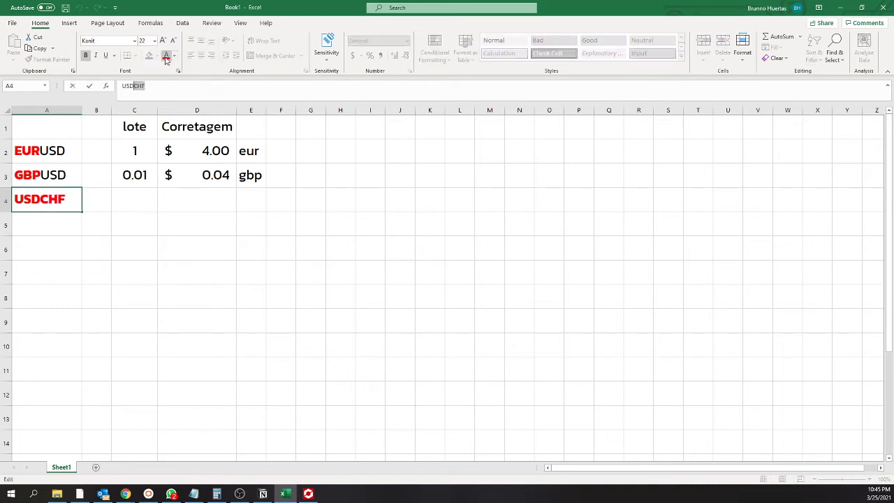
left_click(86, 55)
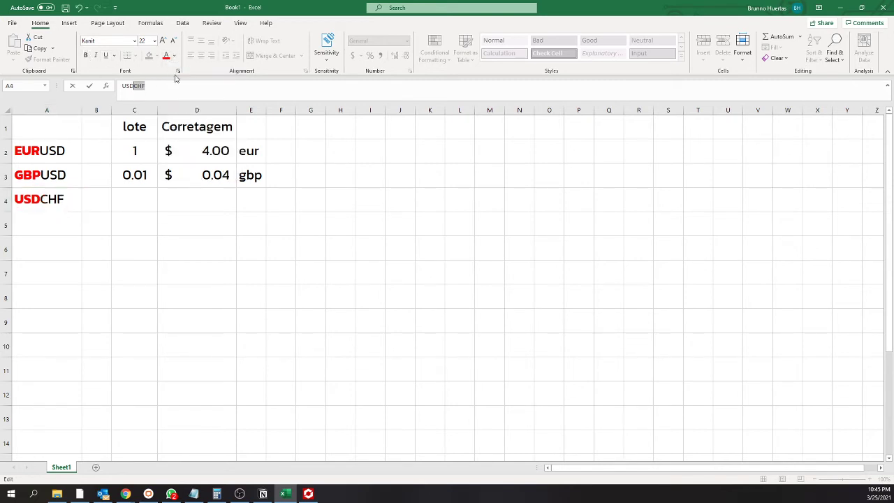
Step: Enter a lot size of 0.5 for USDCHF in C4
left_click(126, 204)
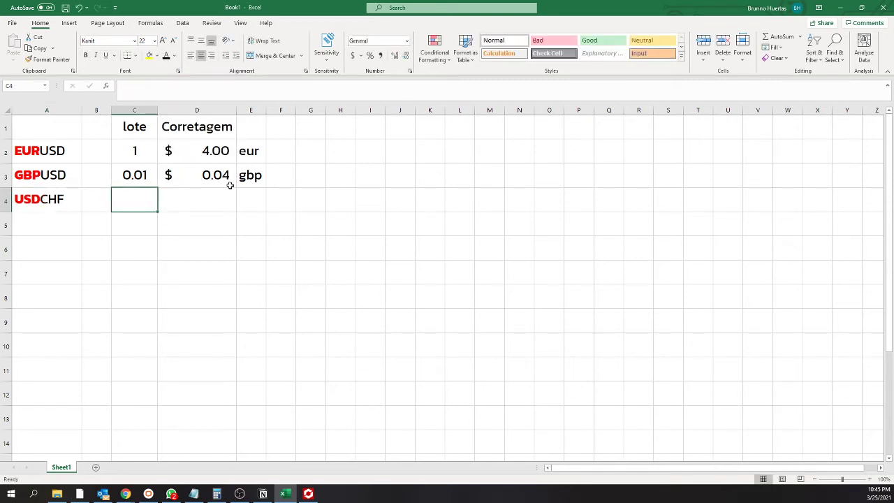
type("0.5")
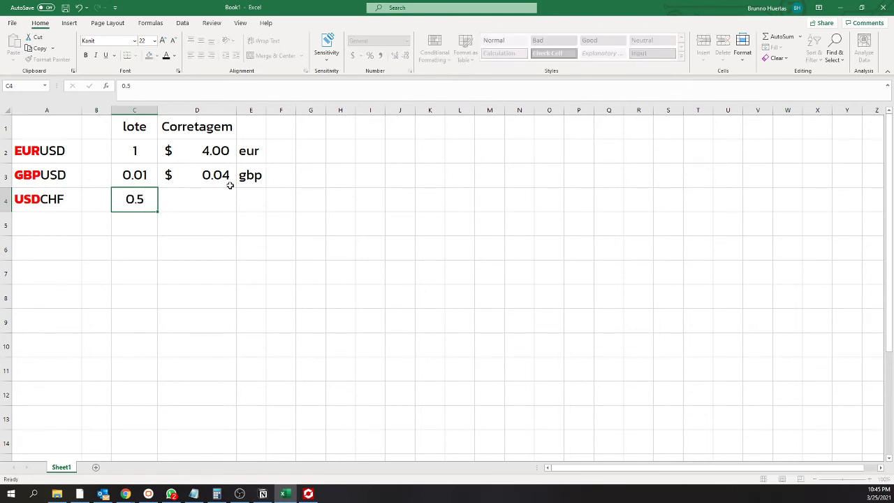
key("Return")
Step: Calculate the USDCHF commission in D4 with the formula =C4*D2
left_click(230, 189)
type("=")
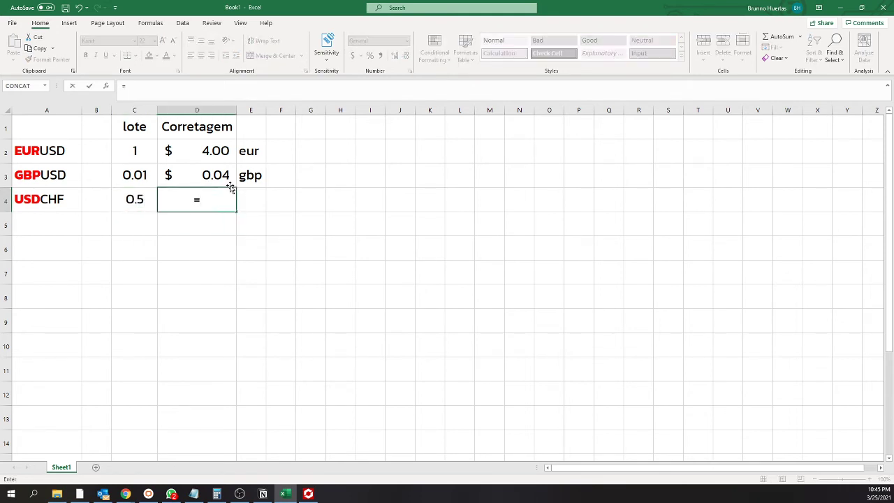
key("Left")
type("*")
key("Up")
key("Up")
key("Return")
Step: Label the USDCHF commission's currency as "usd" in E4
key("Up")
key("Right")
type("USD")
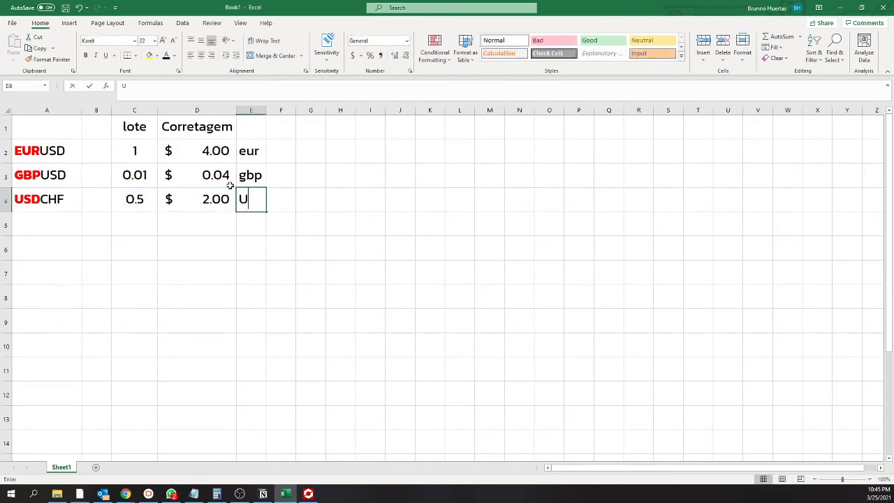
key("BackSpace")
key("BackSpace")
key("BackSpace")
type("usd")
key("Return")
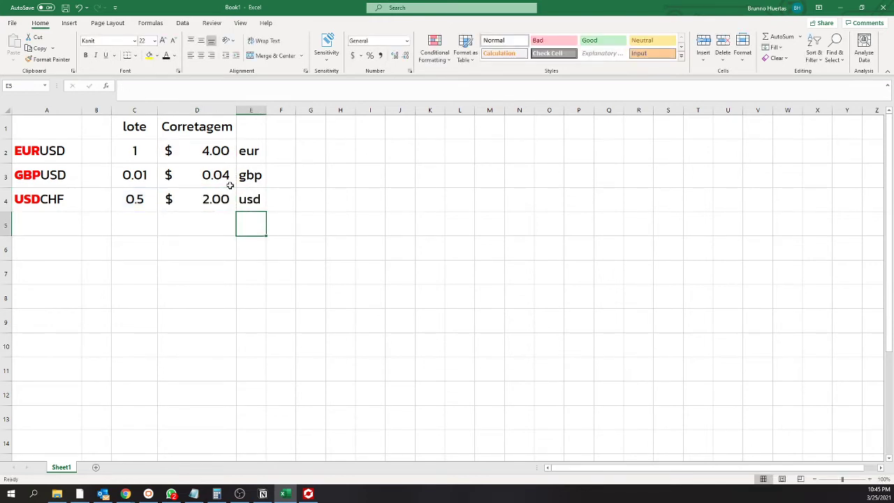
left_click(215, 200)
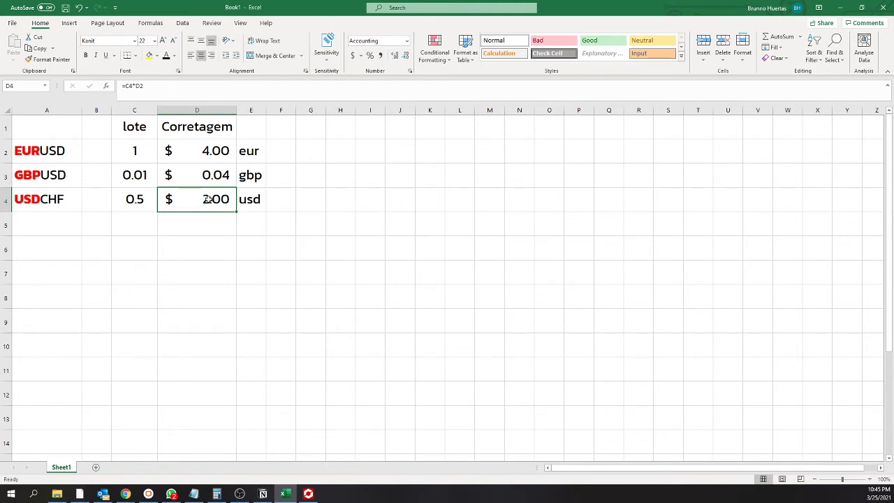
mouse_move(229, 200)
left_mouse_down()
mouse_move(244, 200)
mouse_move(222, 200)
left_mouse_up()
left_click(248, 200)
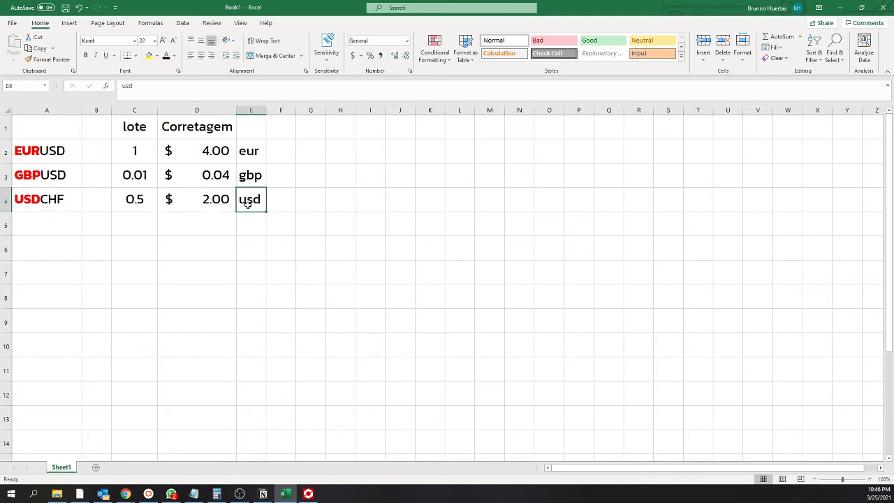
left_click(291, 199)
left_click(208, 264)
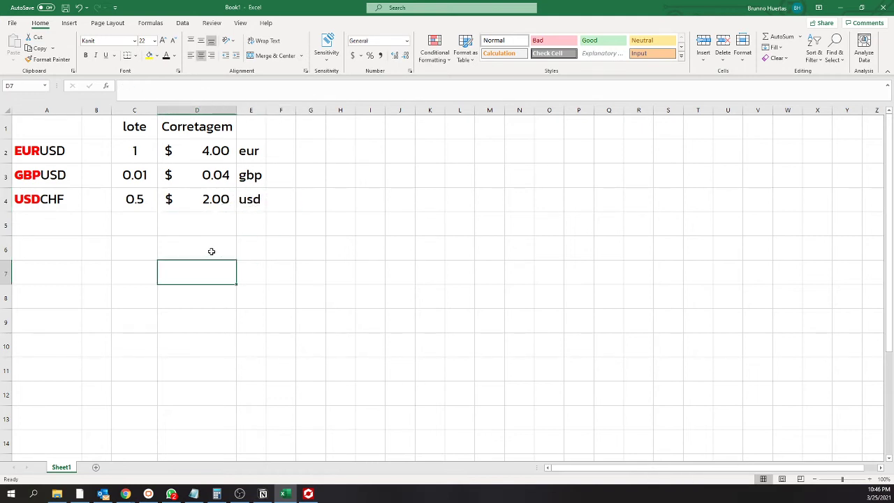
left_click(227, 199)
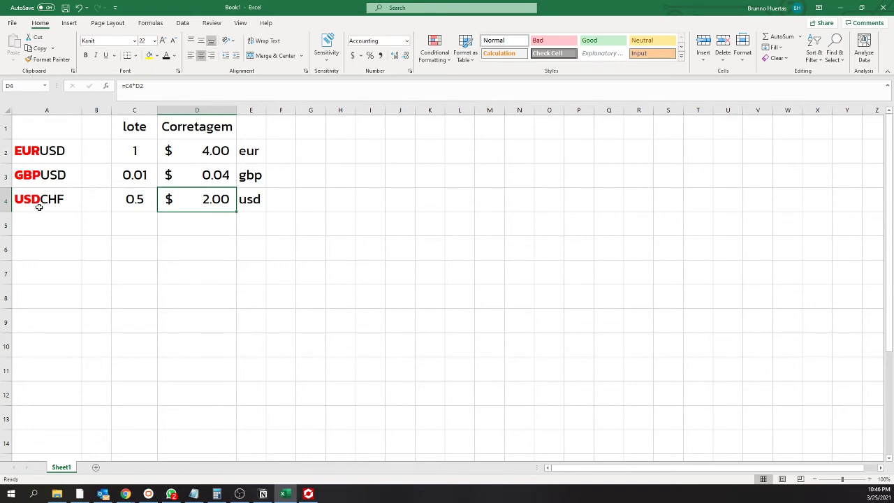
Step: Switch to the Tickmill MetaTrader 4 terminal and examine the commissions charged on the open EURUSD positions
key("alt+Tab")
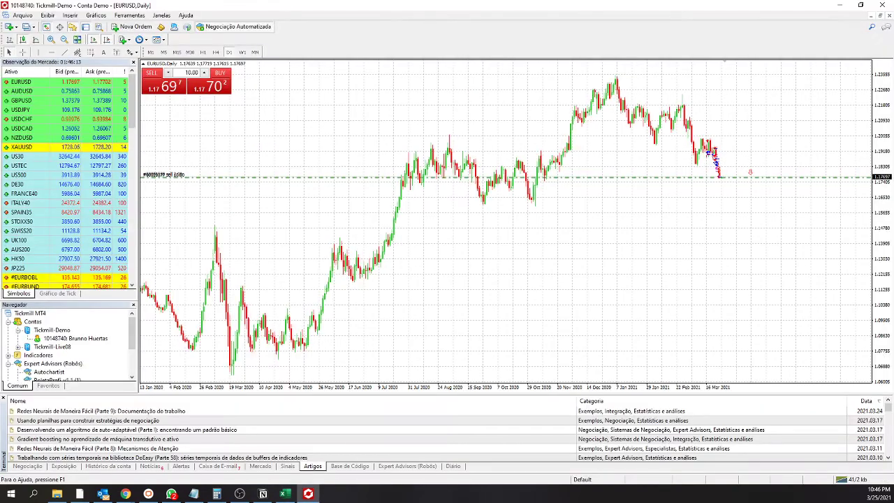
left_click(25, 466)
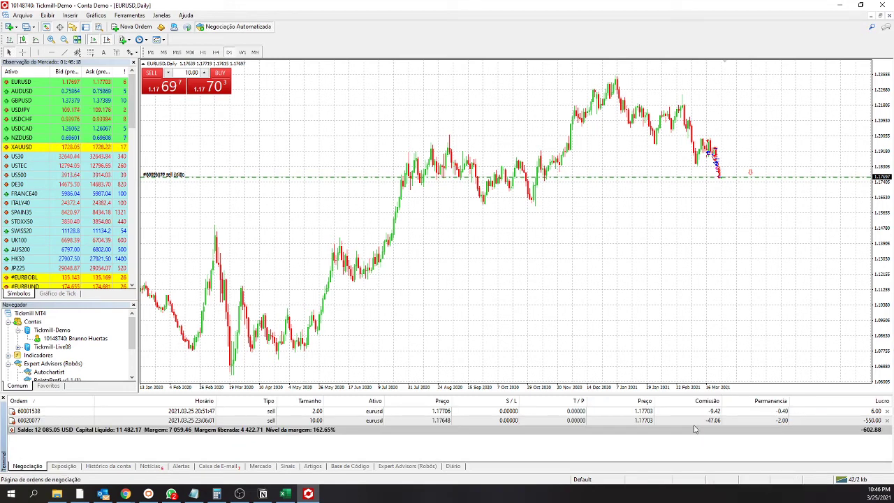
left_click(807, 413)
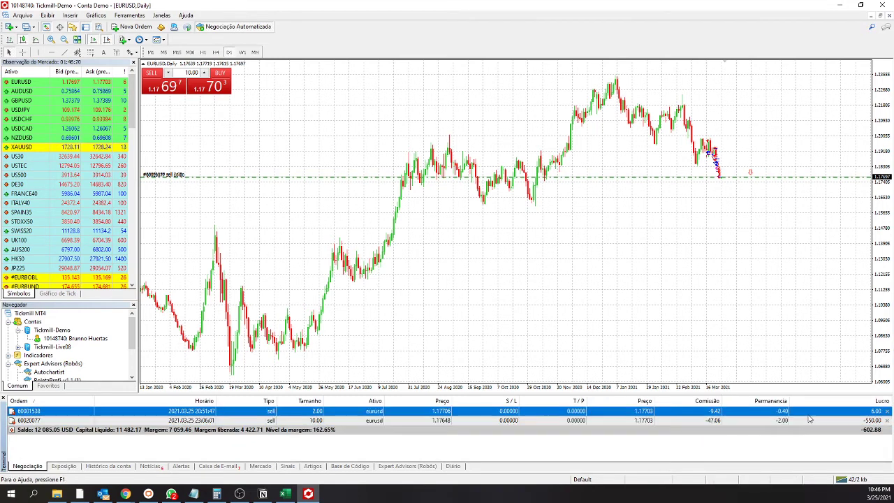
Step: Set the one-click trading volume on the EURUSD chart to 1 lot
left_click(22, 83)
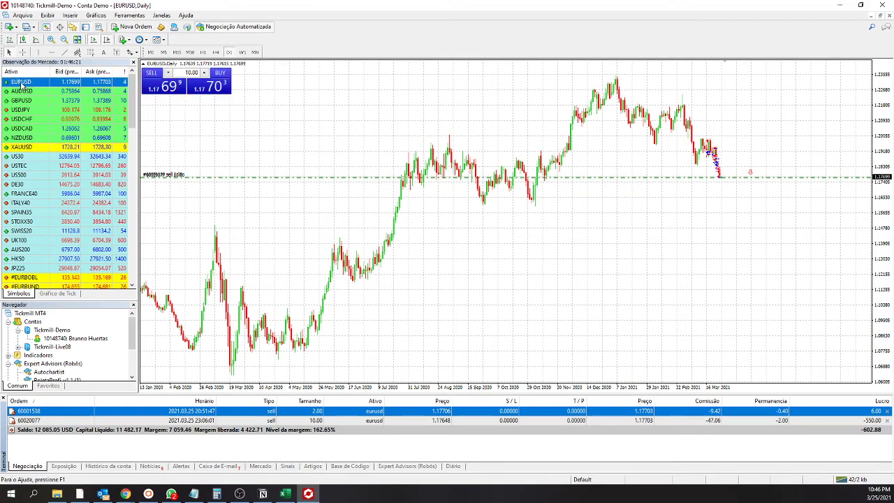
left_click(191, 73)
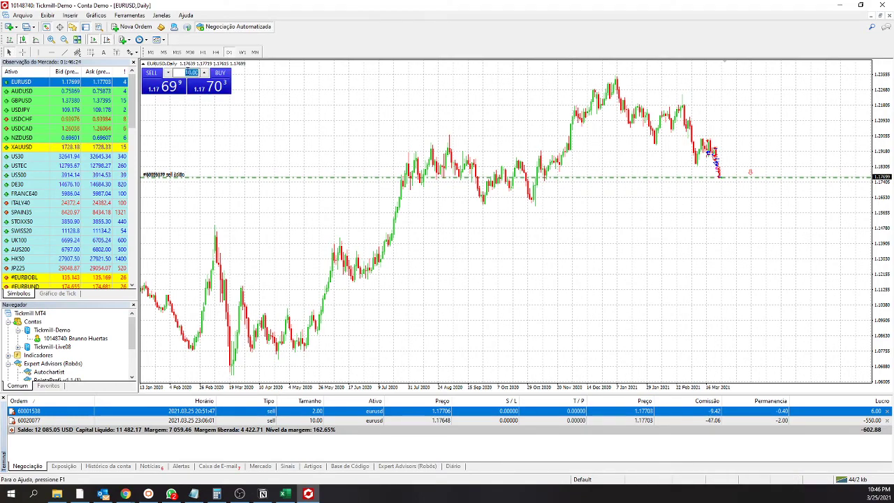
type("1")
Step: Place a market buy order for 1 lot of EURUSD and select the new position to check its commission
left_click(132, 27)
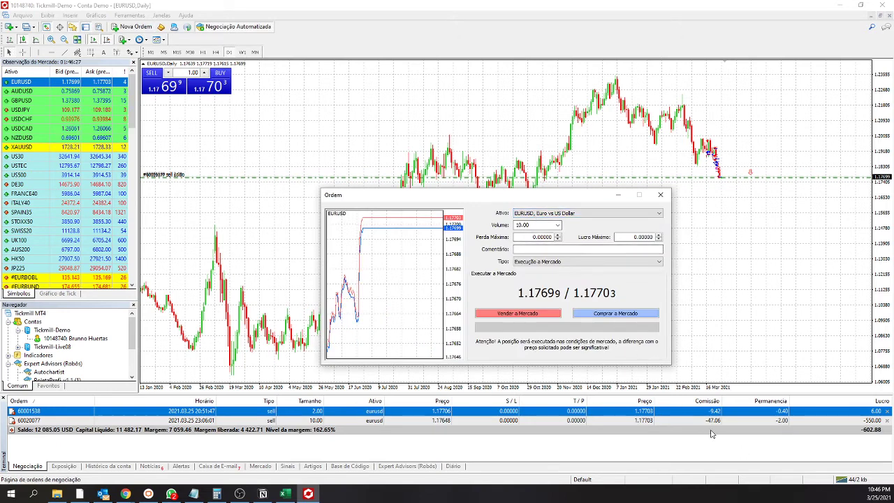
double_click(546, 224)
type("1")
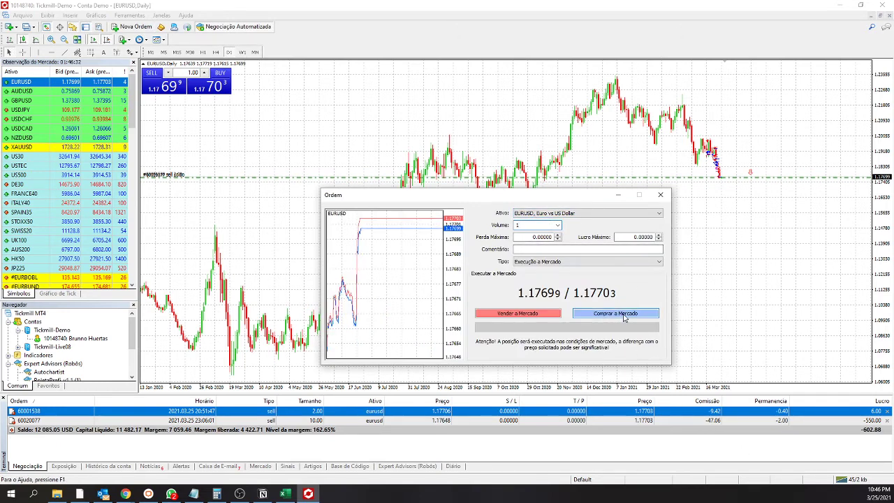
left_click(624, 315)
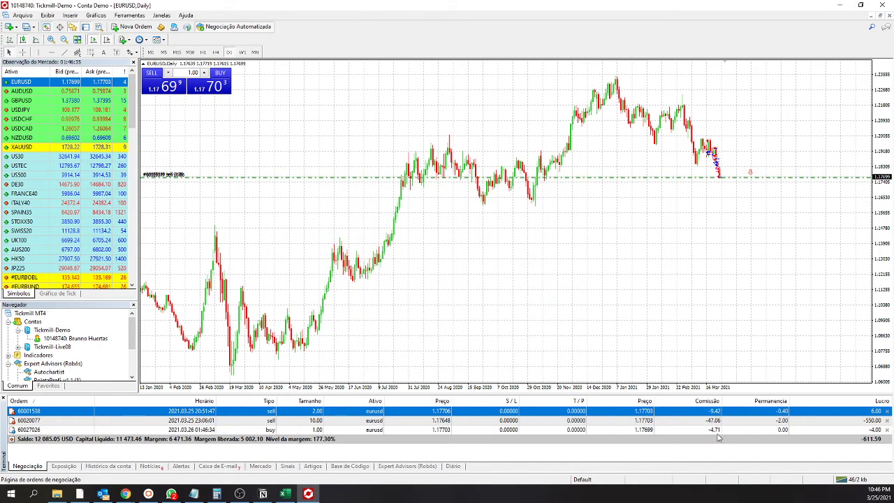
left_click(715, 429)
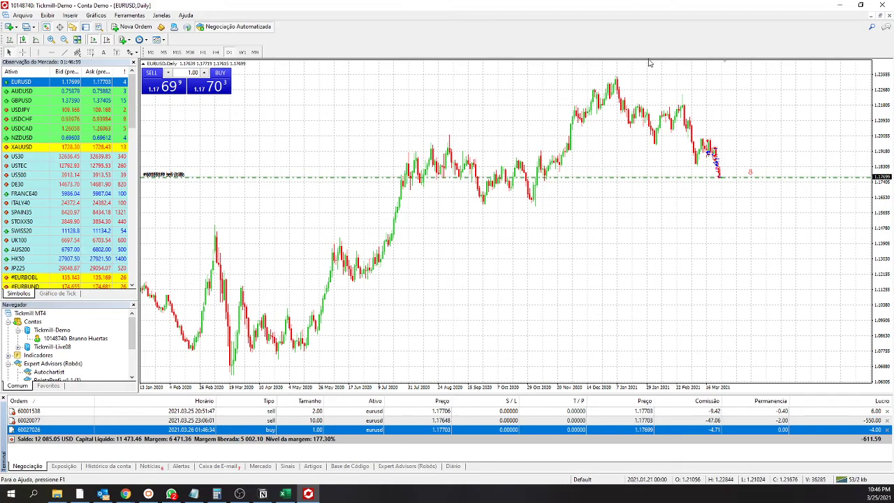
Step: Switch back to the Excel workbook and copy the USDCHF label from A4 into A5
key("alt+Tab")
left_click(51, 205)
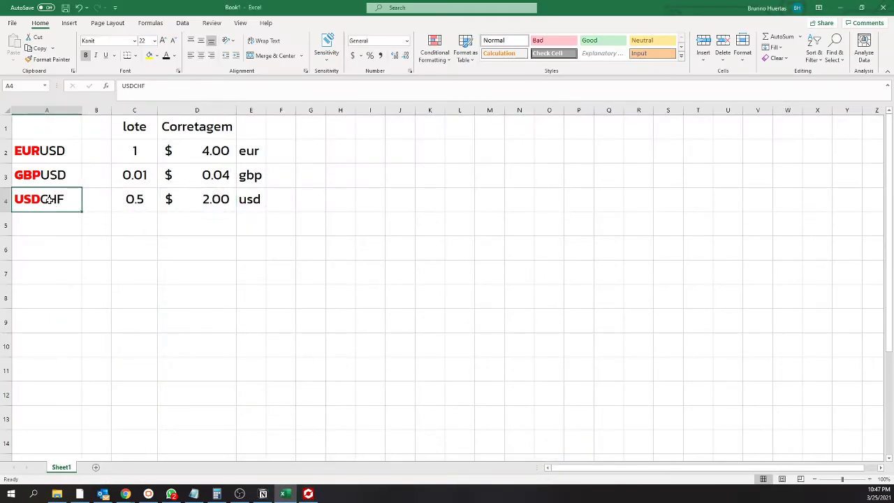
key("ctrl+c")
left_click(38, 219)
key("ctrl+v")
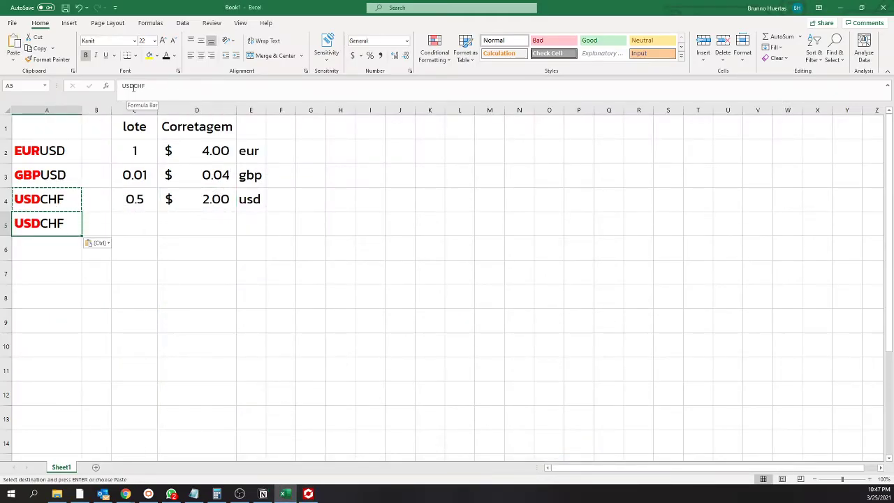
Step: Change the pair name in A5 to AUDUSD, replacing both the base and the quote currency
left_click(121, 85)
type("AUD")
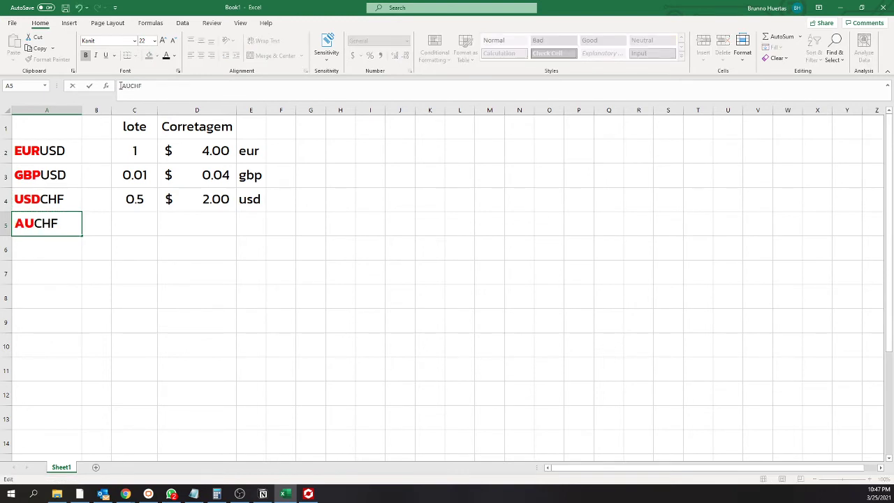
left_click_drag(148, 87, 134, 85)
type("USD")
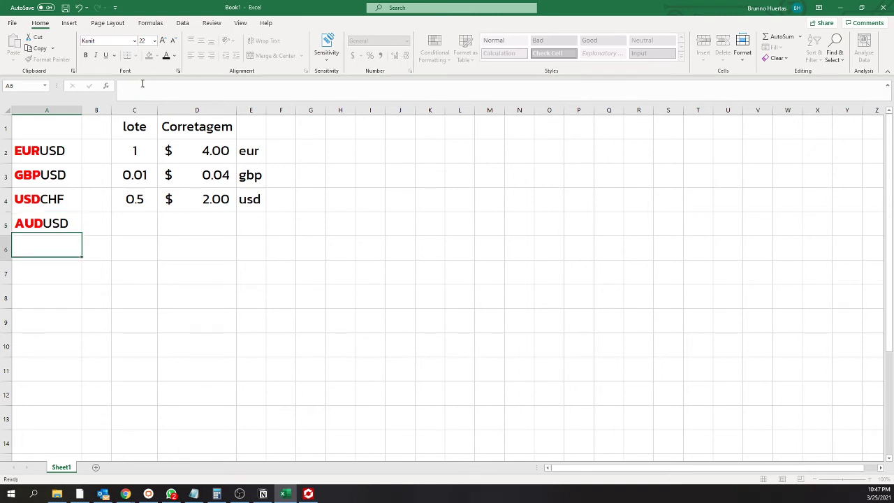
key("Return")
Step: Enter a lot size of 3 for AUDUSD in C5
key("Up")
key("Right")
key("Right")
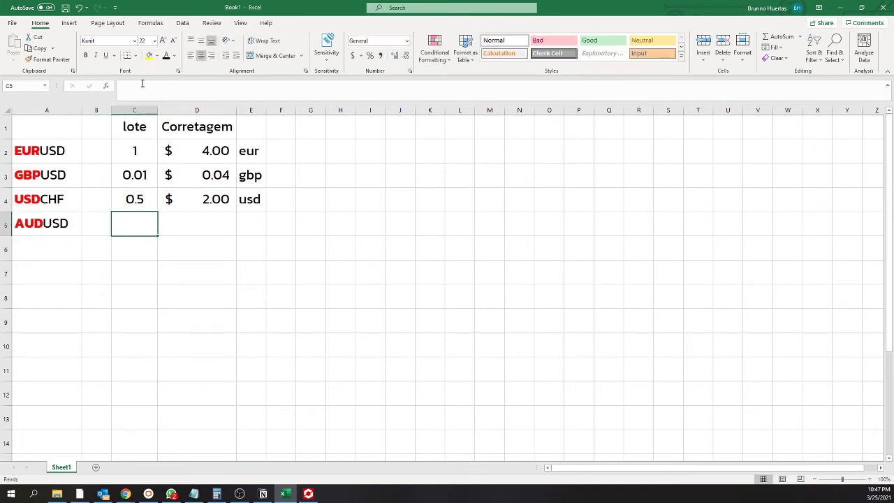
type("3")
key("Right")
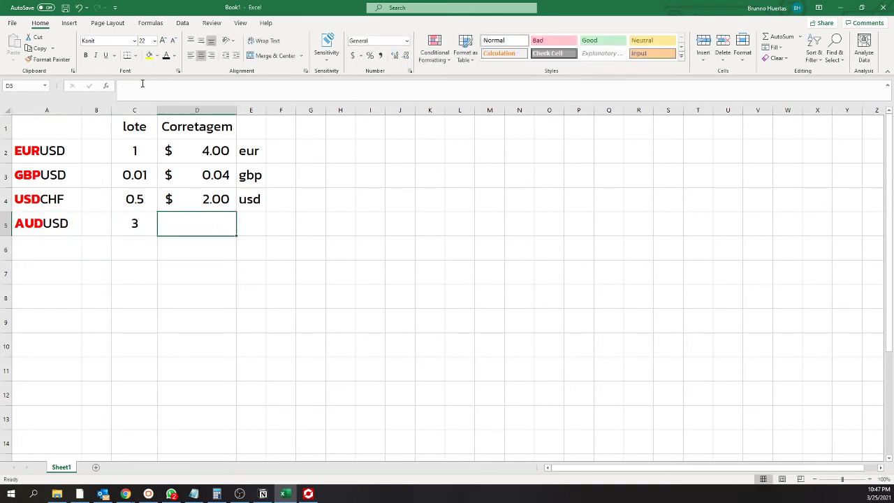
Step: Calculate the AUDUSD commission in D5 by multiplying D2 by C5
type("=")
key("Up")
key("Up")
key("Up")
type("*")
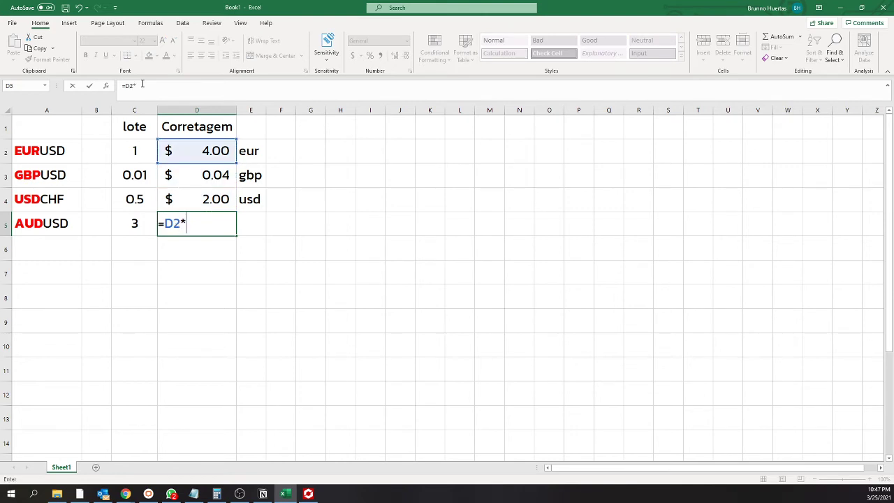
key("Left")
key("Return")
Step: Label the AUDUSD commission's currency as "aud" in E5
key("Up")
key("Right")
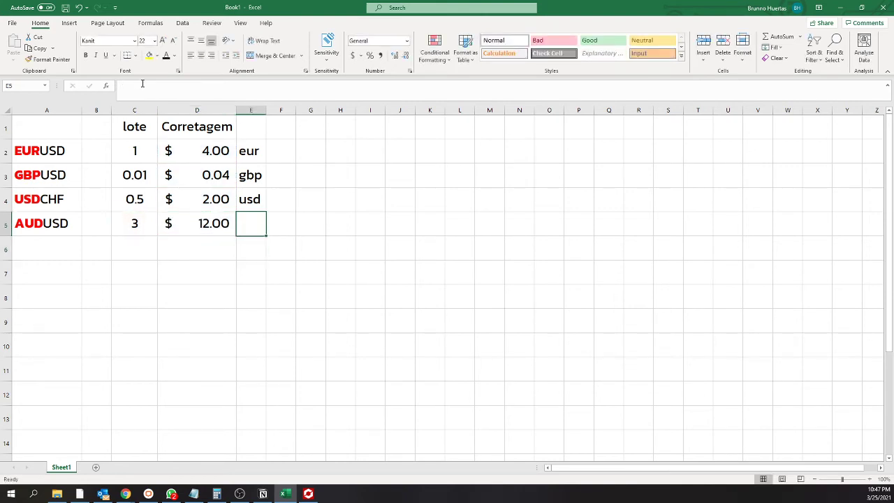
type("A")
key("BackSpace")
type("uad")
key("BackSpace")
key("BackSpace")
type("ad")
key("Return")
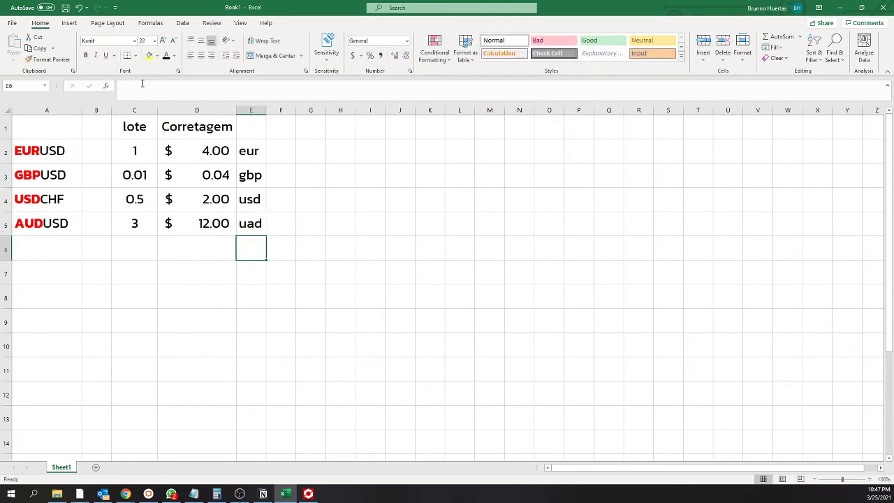
key("Up")
type("aud")
key("Return")
left_click(256, 223)
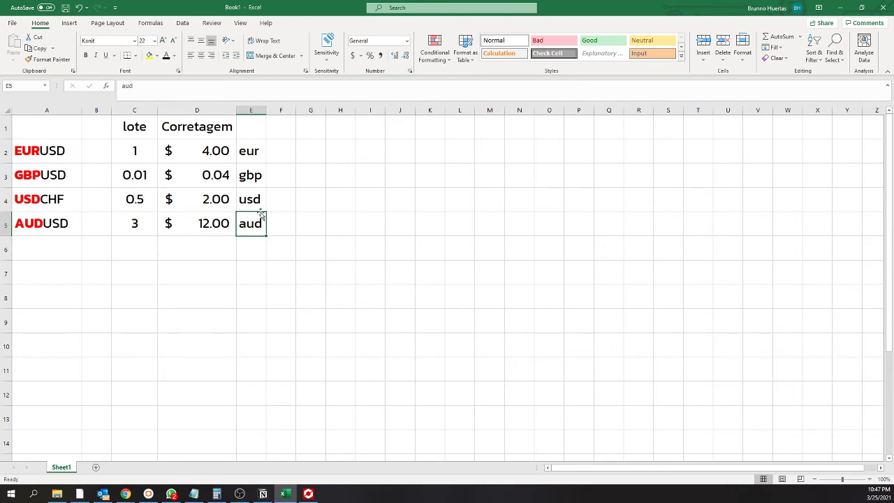
left_click_drag(197, 205, 250, 205)
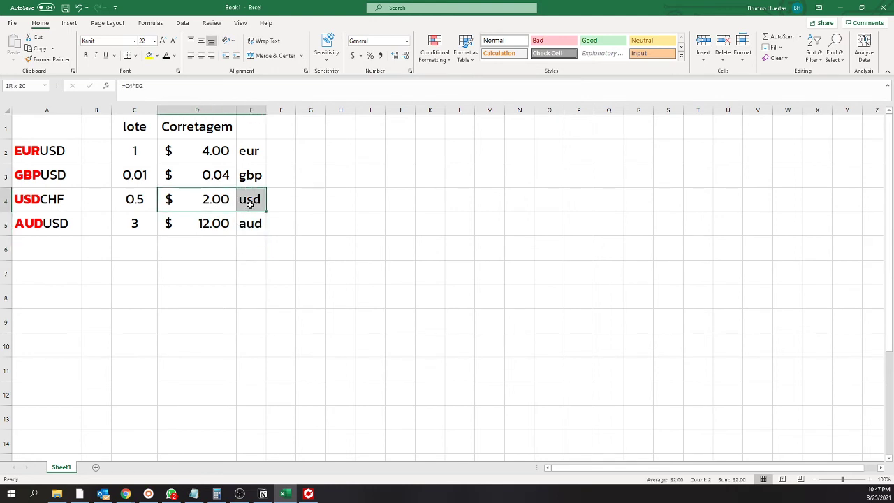
left_click(210, 199)
left_click(34, 203)
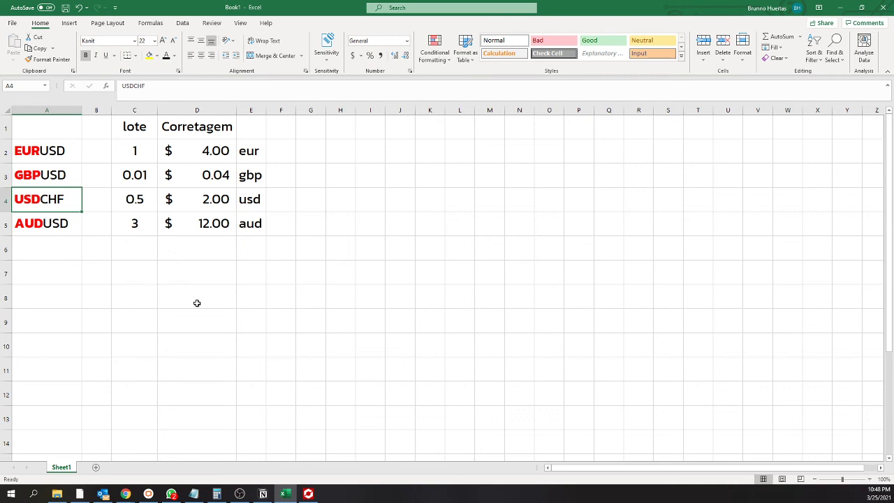
mouse_move(307, 494)
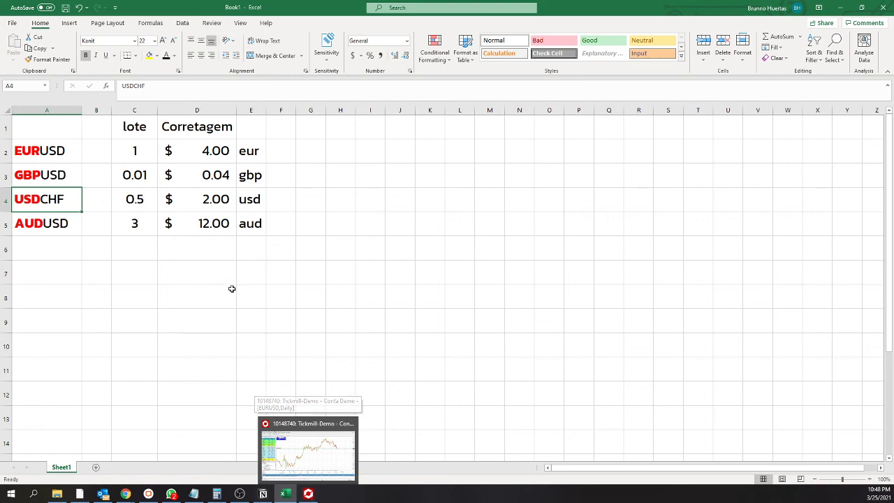
left_click(193, 254)
left_click(188, 268)
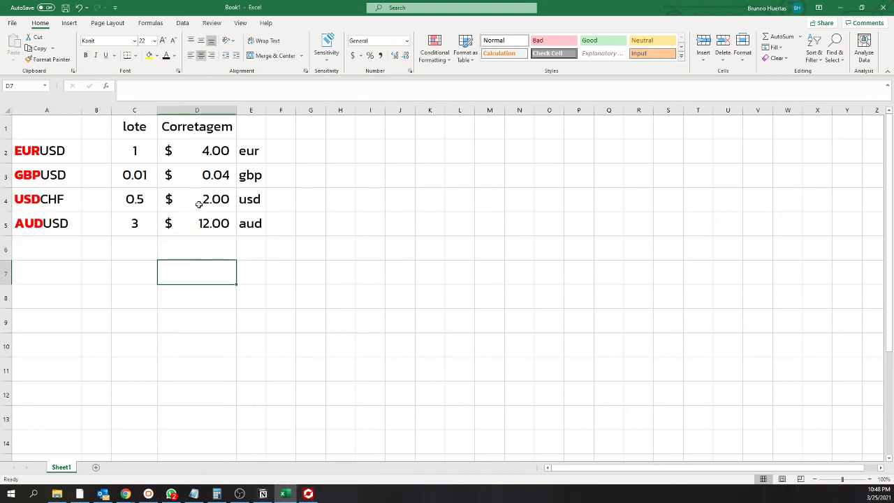
Step: Try alternative base commissions in D2 for EURUSD, entering 7 and 6.5 in turn
left_click(212, 149)
type("7")
key("Return")
key("Up")
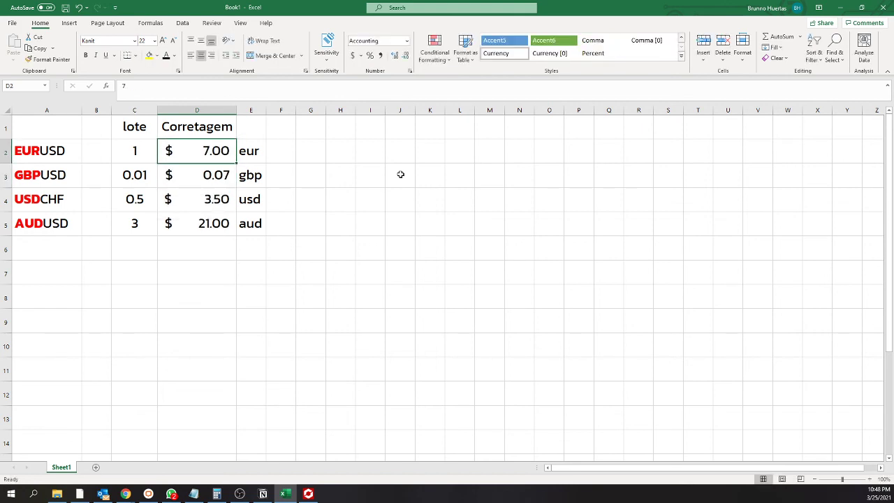
type("6.5")
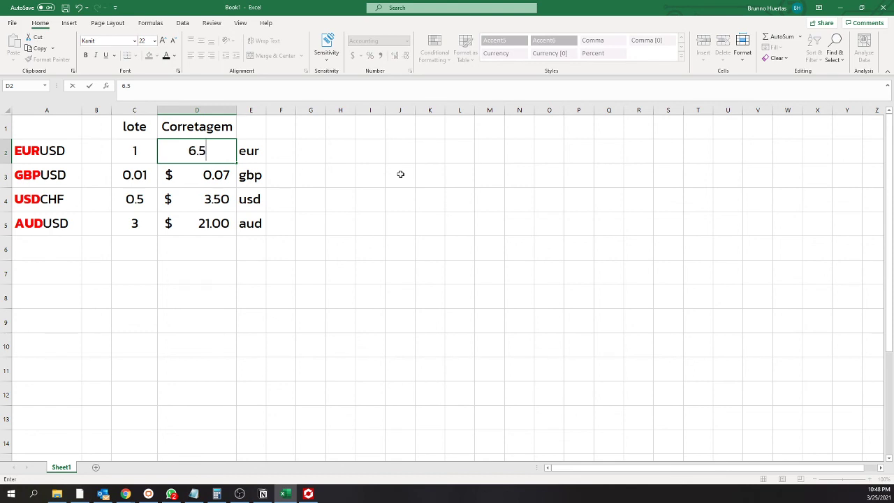
key("Return")
key("Up")
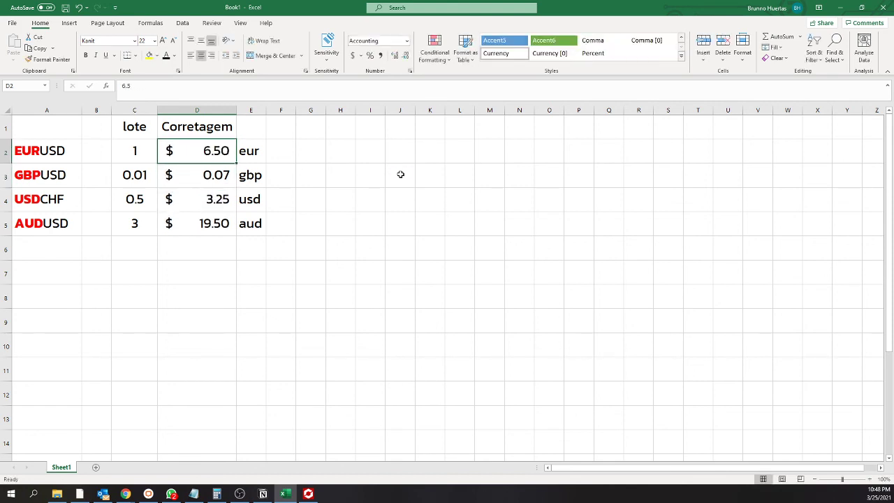
Step: Set the EURUSD base commission in D2 back to 4
key("Up")
key("Down")
type("4")
key("Return")
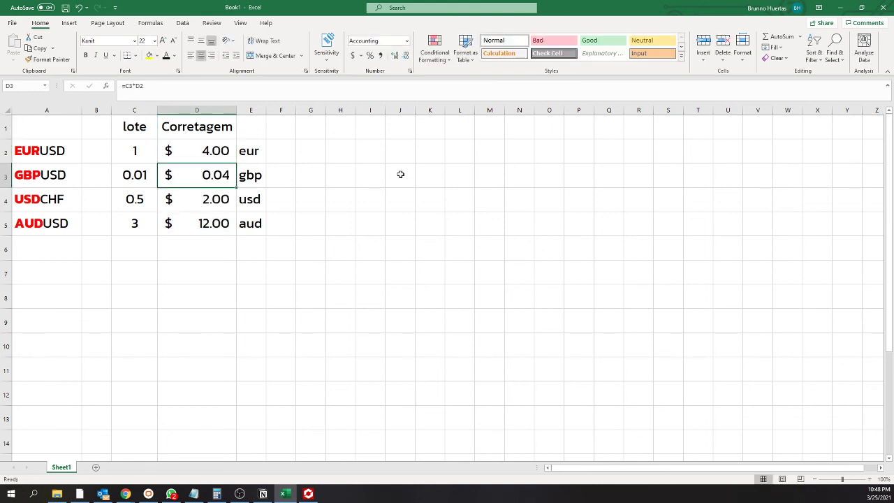
Step: Try a base commission of 2 in D2 for EURUSD, and restore it to 4
key("Up")
type("2")
key("Return")
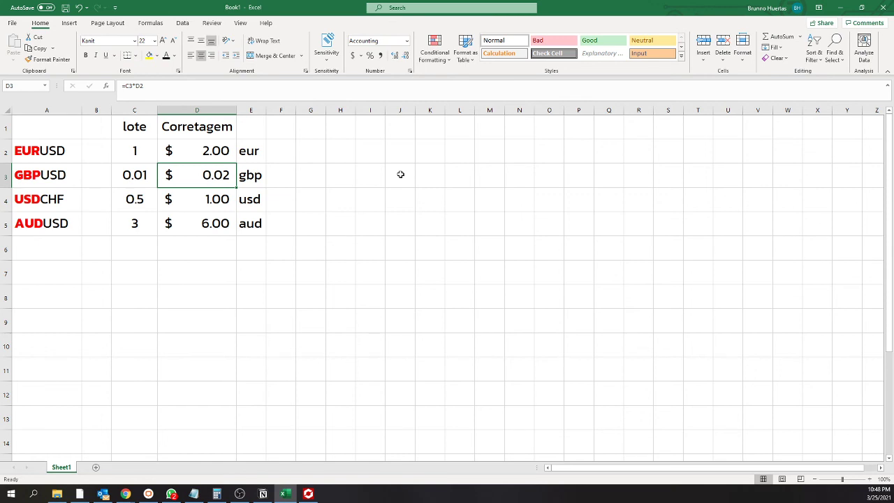
key("Up")
type("4")
key("Return")
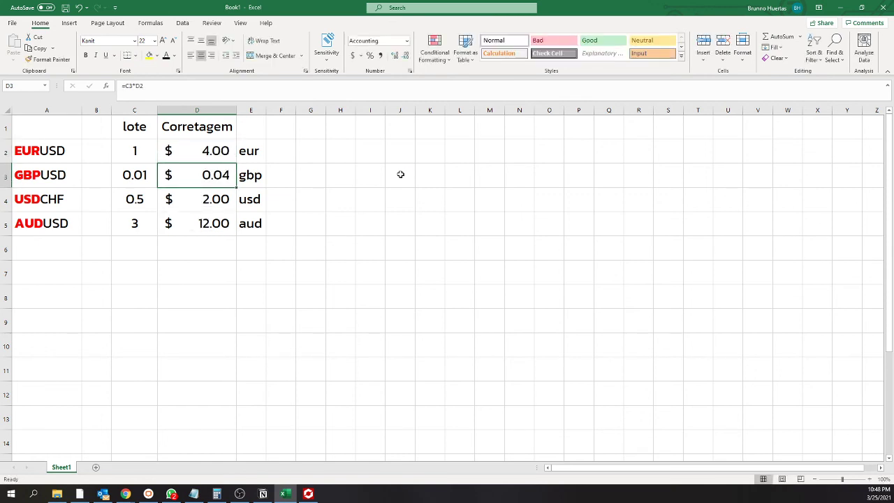